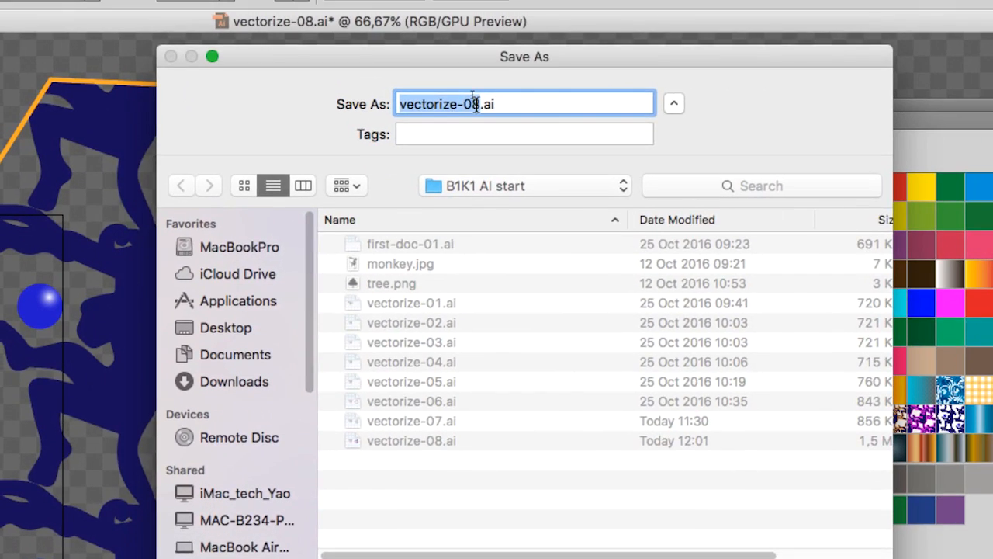
Step: Save the document as a new Illustrator file named vectorize-09.ai, keeping the default Illustrator options
{"action": "left_click", "coordinate": [472, 69]}
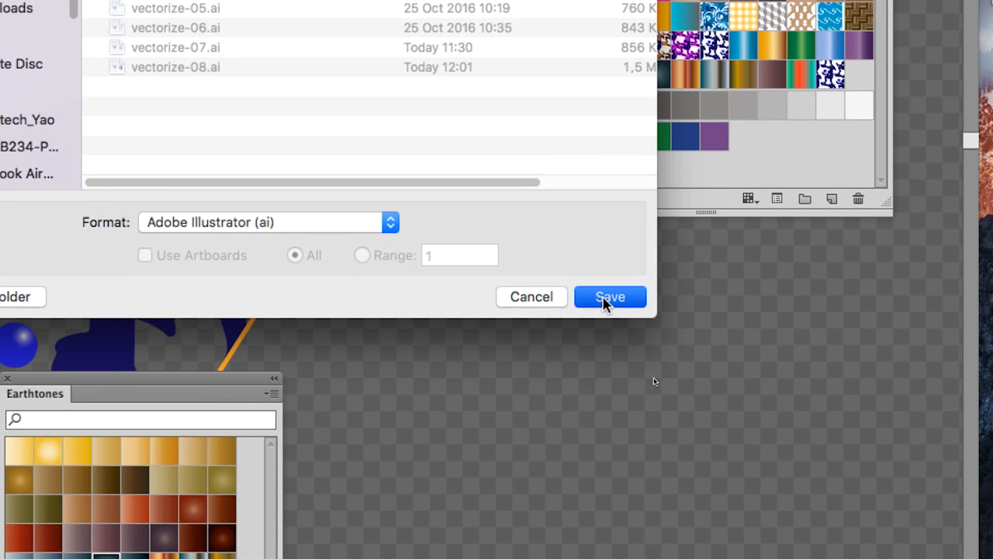
{"action": "left_click", "coordinate": [606, 301]}
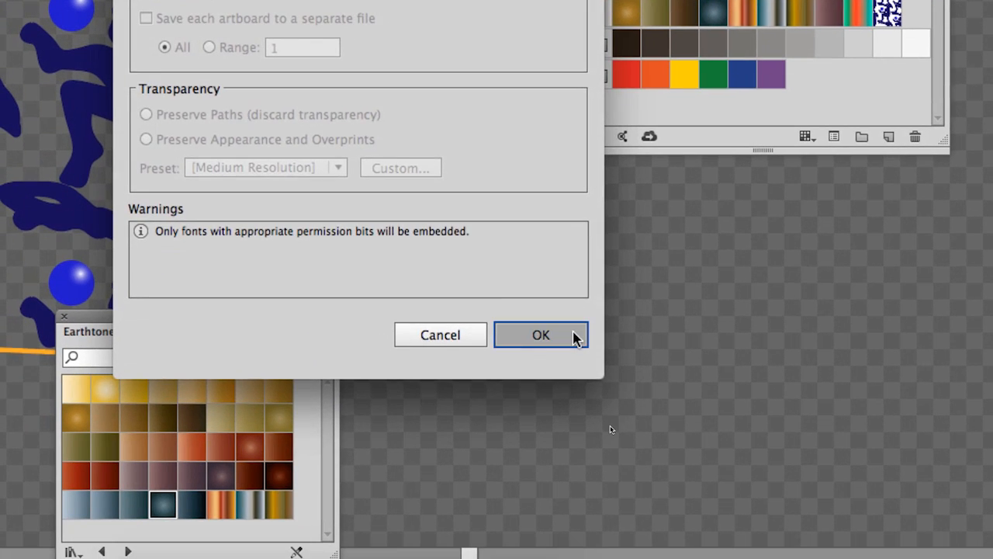
{"action": "left_click", "coordinate": [503, 316]}
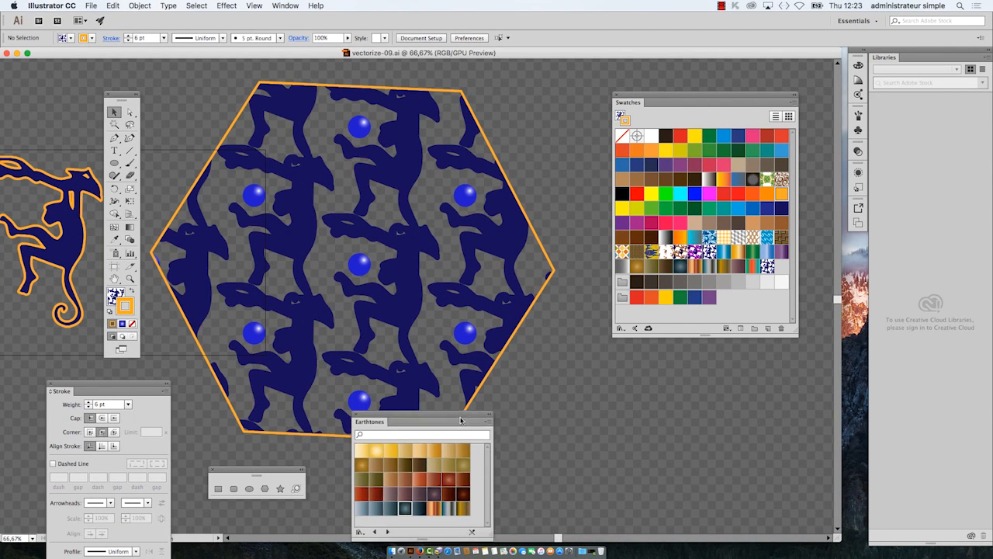
Step: Move the Earthtones library off the artwork and place New Pattern Swatch 5 beside the similar blue monkey pattern swatch
{"action": "left_click_drag", "start_coordinate": [460, 421], "coordinate": [732, 421]}
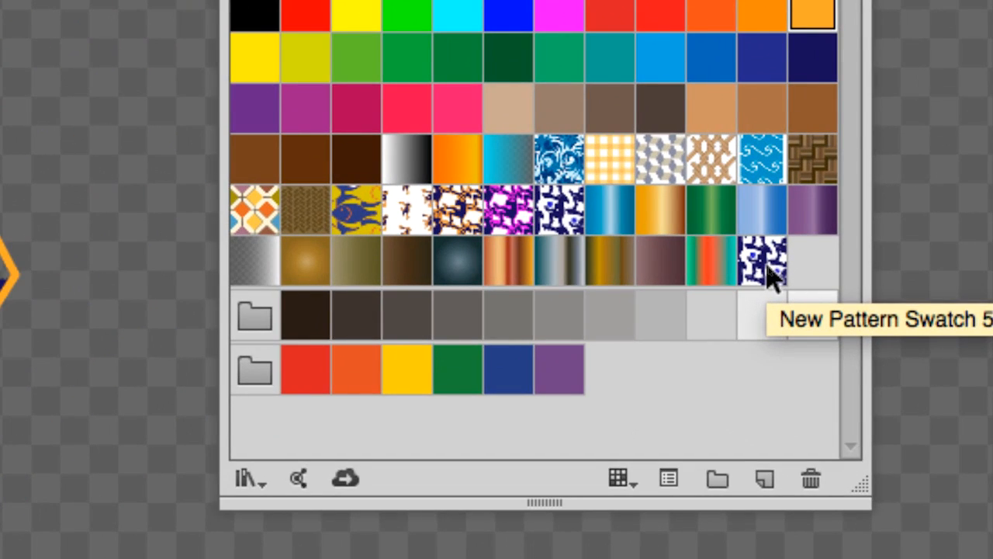
{"action": "left_click_drag", "start_coordinate": [767, 267], "coordinate": [587, 229]}
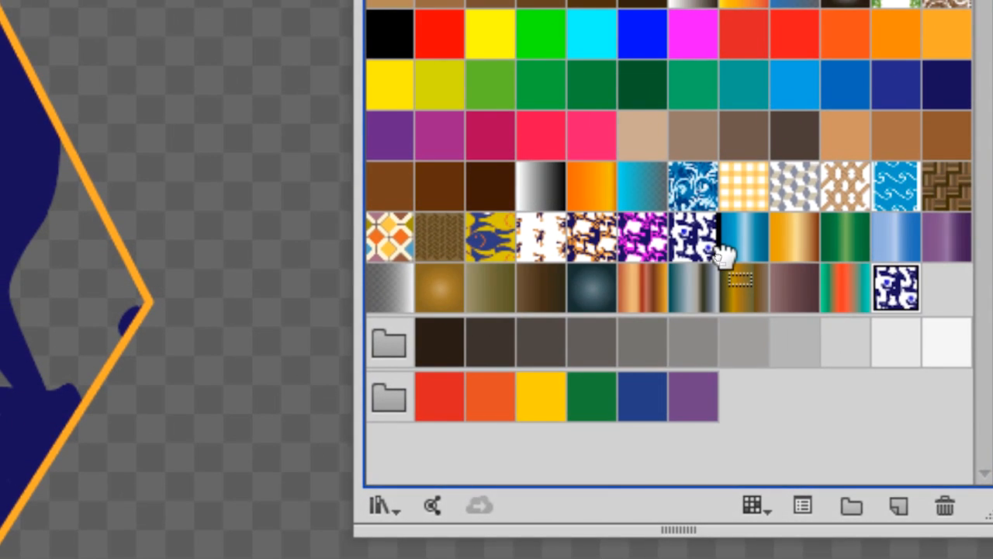
{"action": "left_click_drag", "start_coordinate": [722, 254], "coordinate": [724, 258]}
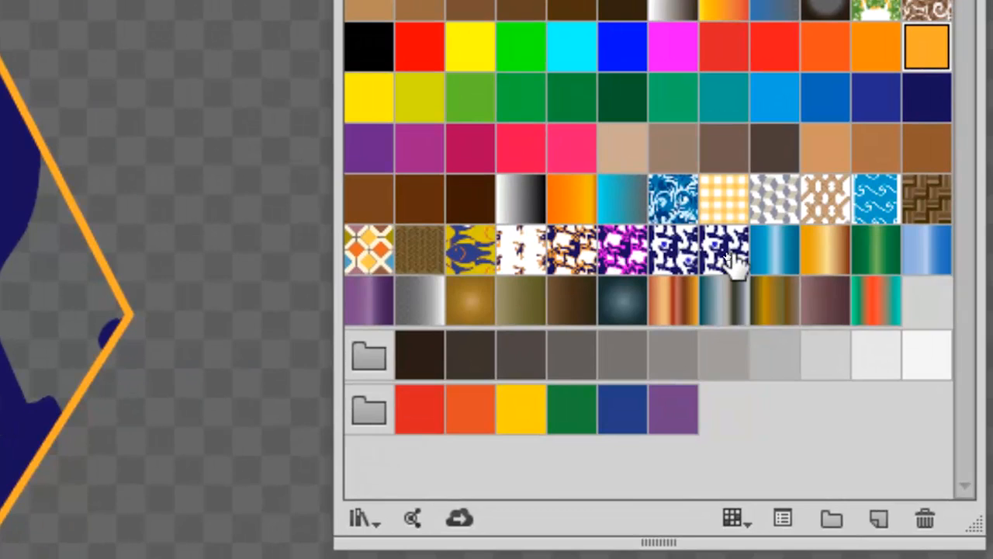
Step: Open New Pattern Swatch 5 in pattern editing mode and move the Pattern Options away from the drawing tools
{"action": "left_click", "coordinate": [728, 255]}
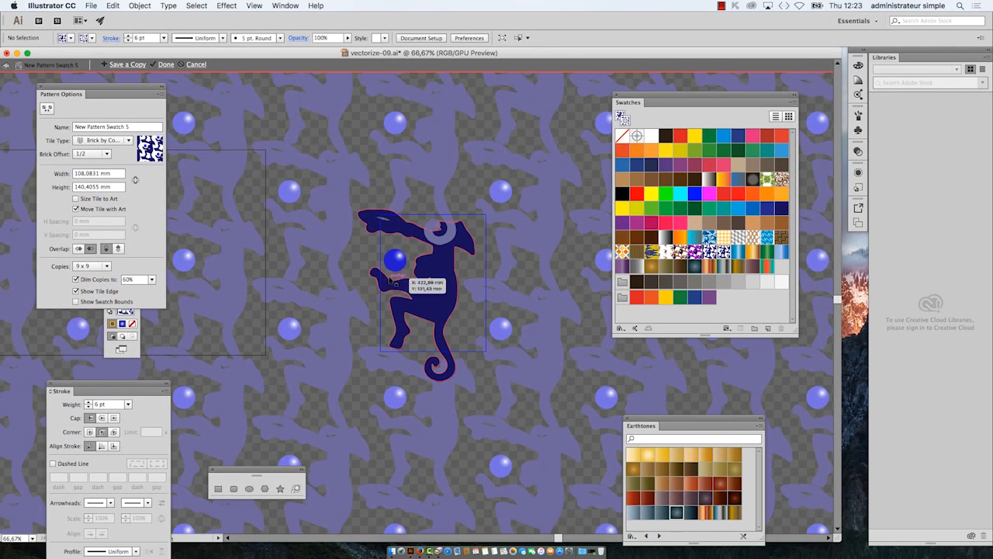
{"action": "left_click", "coordinate": [414, 298], "text": "super"}
{"action": "left_click", "coordinate": [415, 298], "text": "super"}
{"action": "left_click", "coordinate": [414, 298], "text": "super"}
{"action": "left_click", "coordinate": [509, 291], "text": "alt+super"}
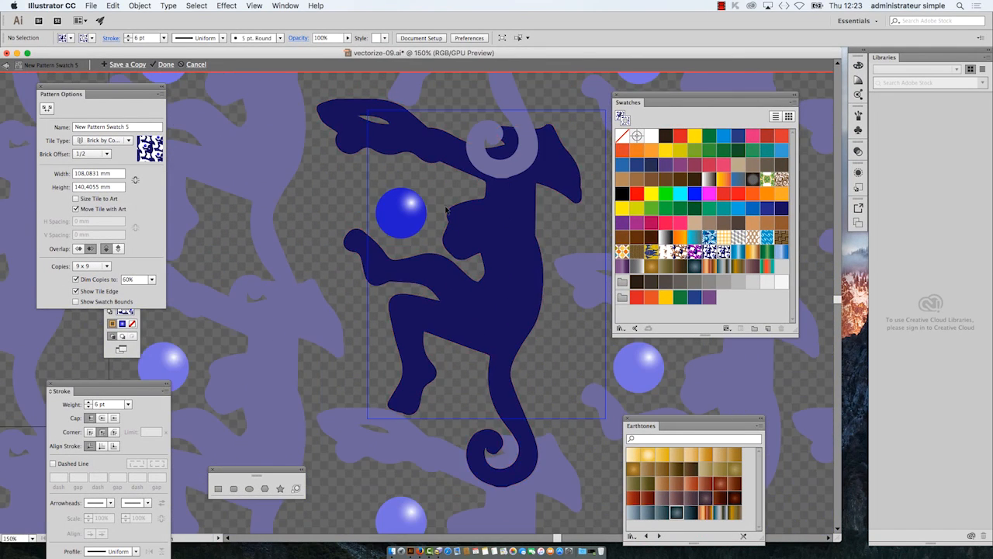
{"action": "scroll", "coordinate": [432, 326], "scroll_direction": "right", "scroll_amount": 5}
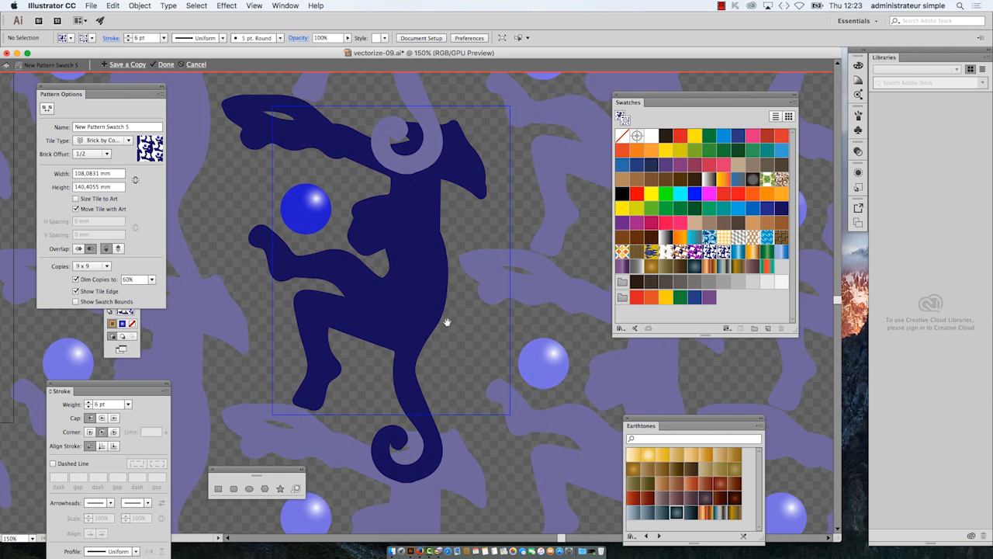
{"action": "left_click_drag", "start_coordinate": [447, 322], "coordinate": [481, 347]}
{"action": "left_click_drag", "start_coordinate": [67, 91], "coordinate": [201, 392]}
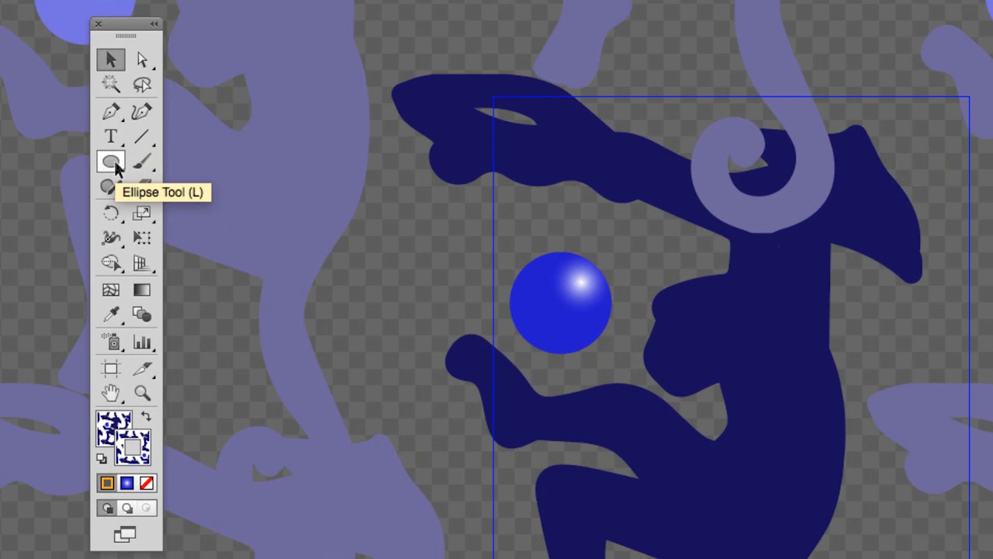
Step: Detach the shape tools into their own floating panel and place it beside the monkey artwork
{"action": "left_click", "coordinate": [115, 164]}
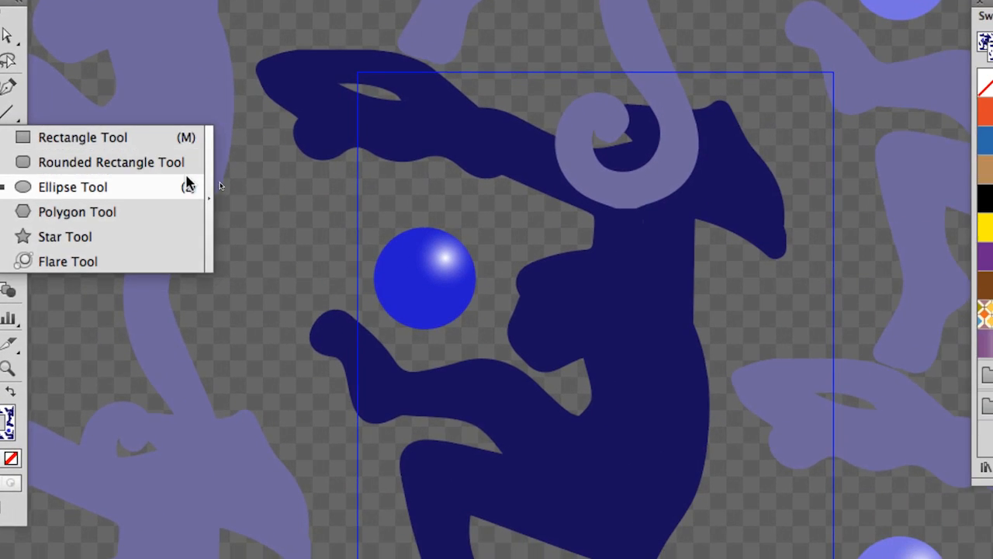
{"action": "left_click", "coordinate": [208, 195]}
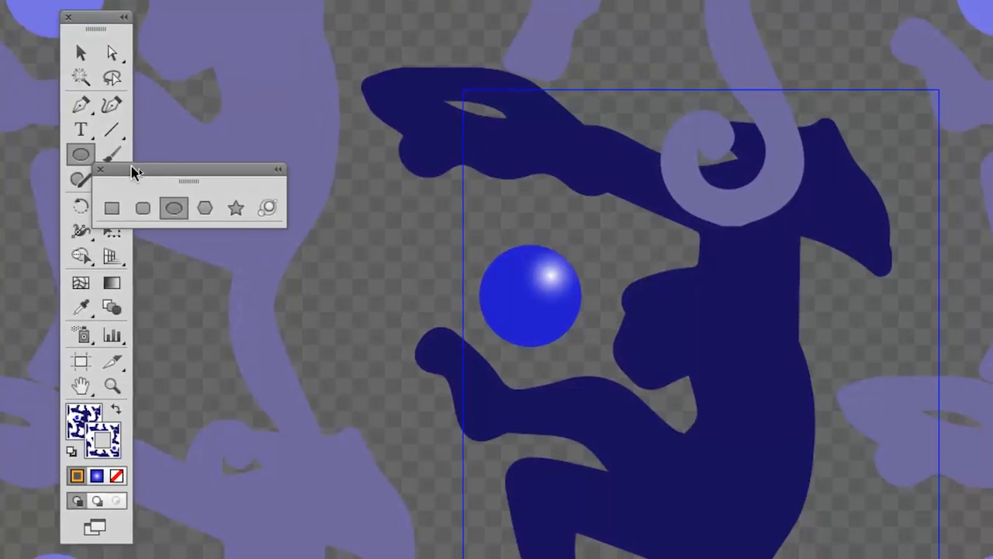
{"action": "left_click_drag", "start_coordinate": [132, 167], "coordinate": [243, 115]}
Step: Create a four-pointed star beside the blue ball with Radius 1 of 10 mm and Radius 2 of 20 mm
{"action": "left_click", "coordinate": [349, 158]}
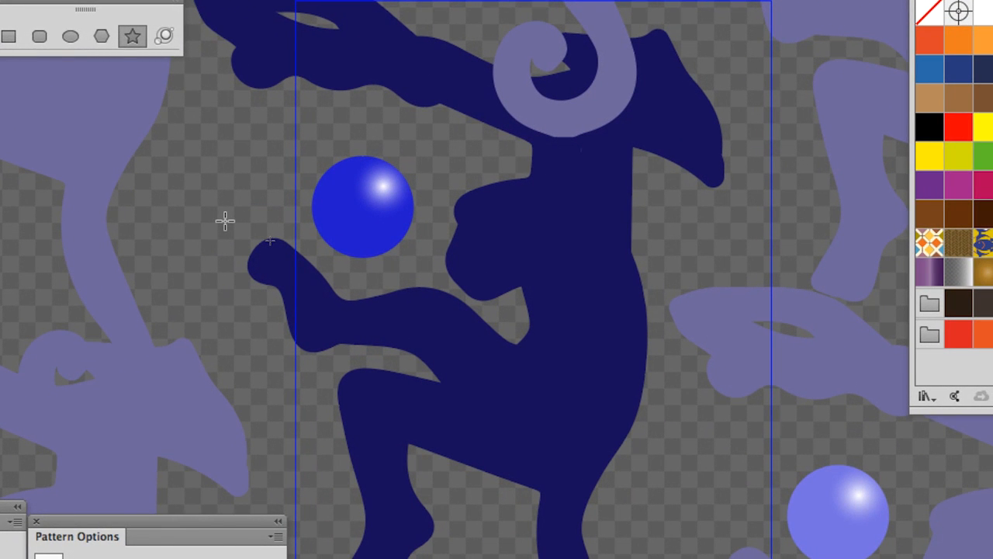
{"action": "left_click", "coordinate": [225, 221]}
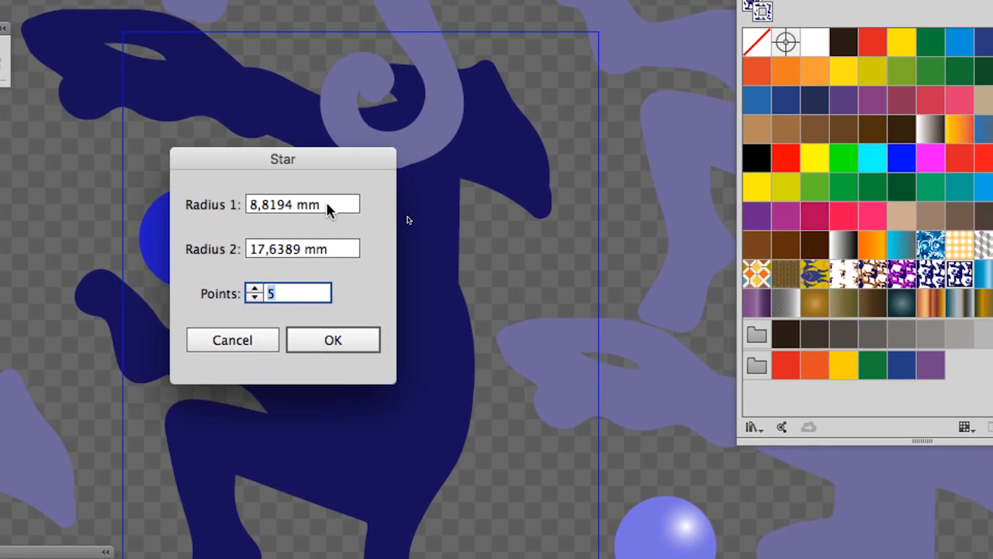
{"action": "left_click_drag", "start_coordinate": [403, 202], "coordinate": [305, 201]}
{"action": "type", "text": "10"}
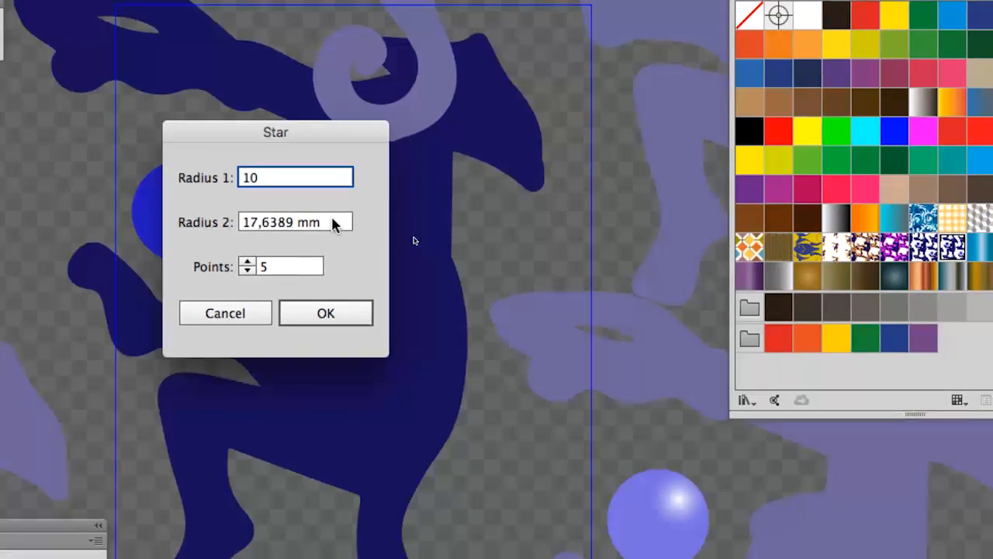
{"action": "left_click_drag", "start_coordinate": [412, 238], "coordinate": [292, 218]}
{"action": "left_click_drag", "start_coordinate": [341, 177], "coordinate": [282, 175]}
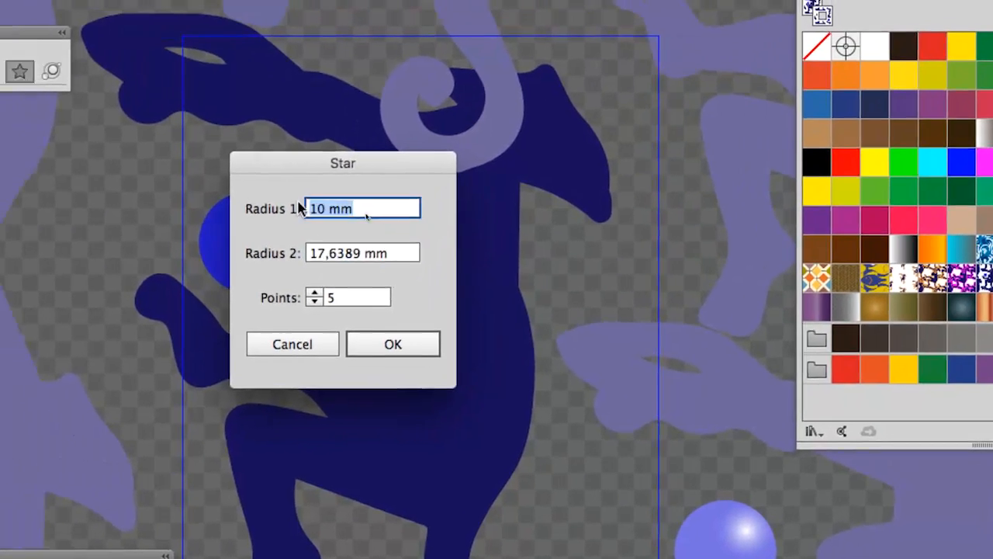
{"action": "left_click", "coordinate": [362, 220]}
{"action": "left_click_drag", "start_coordinate": [326, 223], "coordinate": [223, 230]}
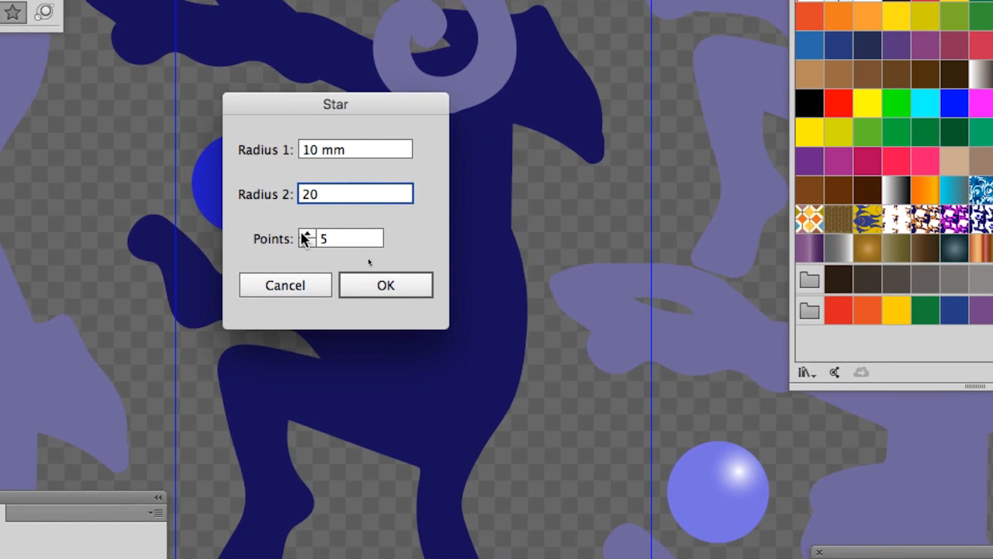
{"action": "left_click", "coordinate": [329, 257]}
{"action": "left_click", "coordinate": [329, 257]}
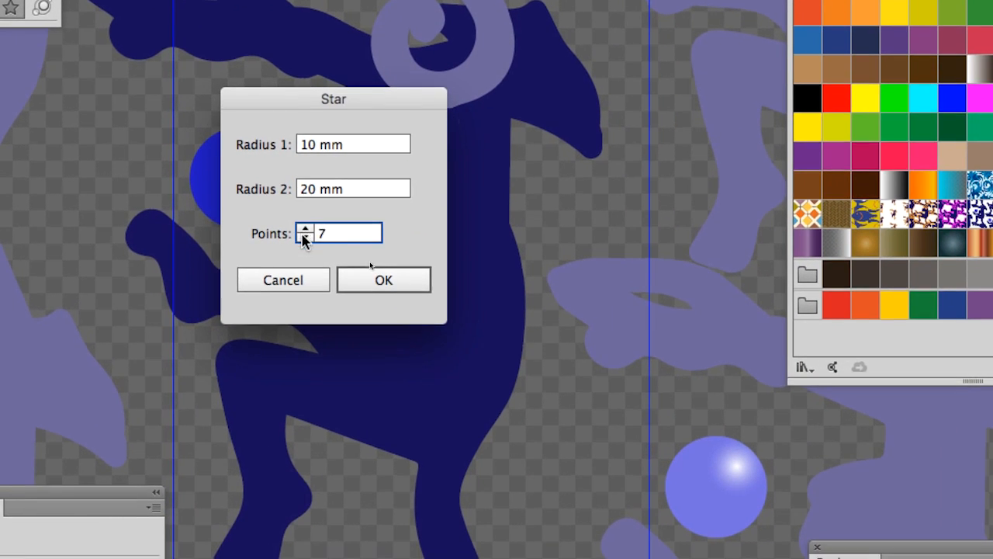
{"action": "left_click", "coordinate": [303, 232]}
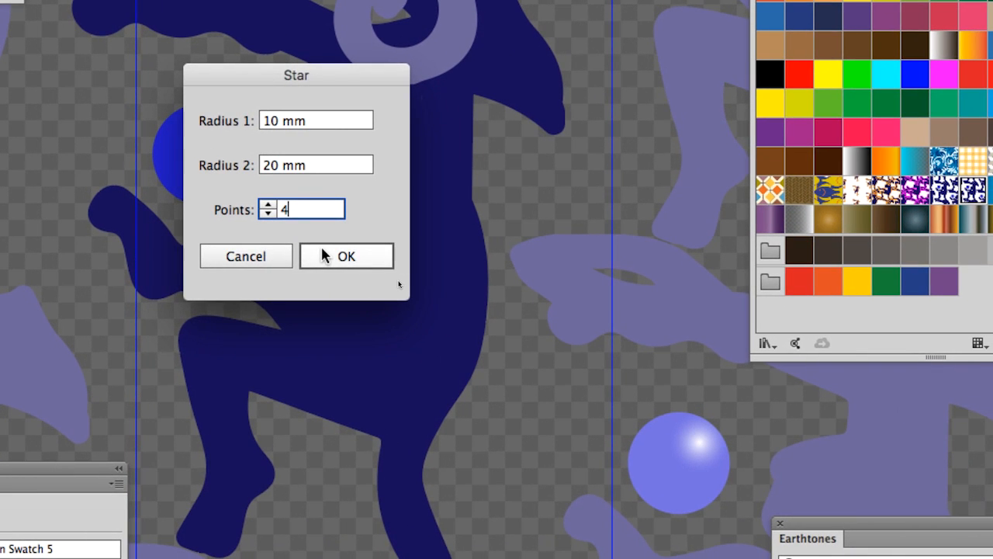
{"action": "left_click", "coordinate": [324, 257]}
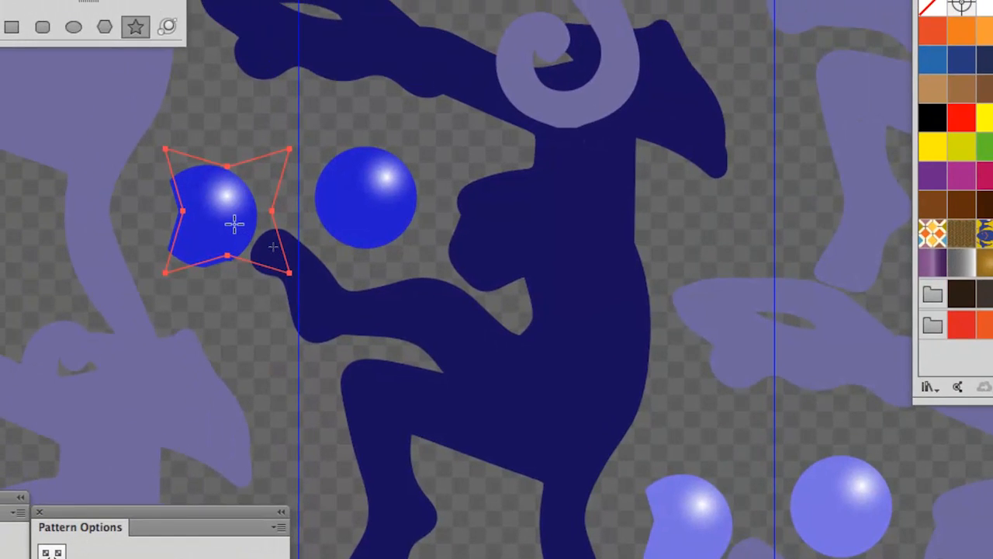
Step: Bring the drawing tools next to the star and set the star's stroke to none
{"action": "scroll", "coordinate": [199, 266], "scroll_direction": "up", "scroll_amount": 1}
{"action": "scroll", "coordinate": [235, 225], "scroll_direction": "up", "scroll_amount": 1}
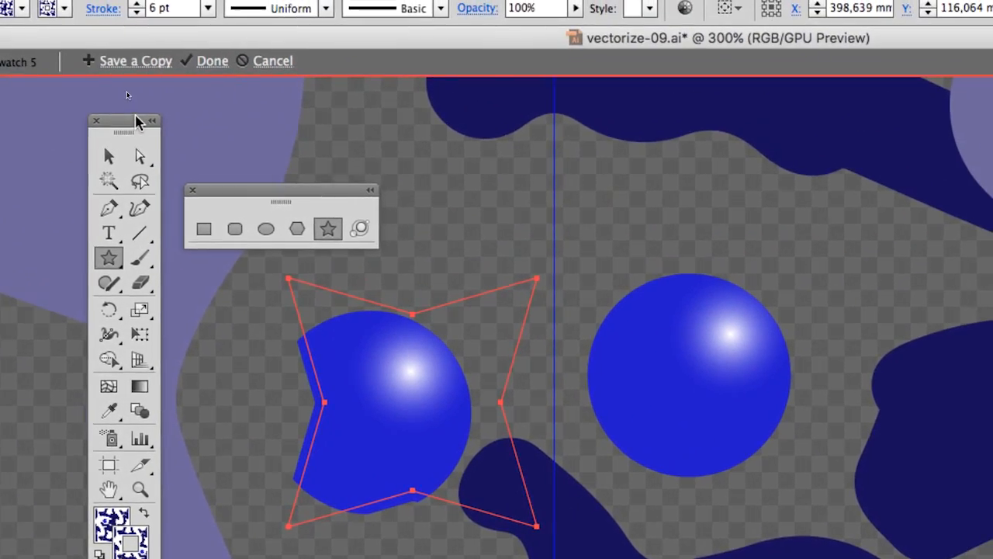
{"action": "left_click_drag", "start_coordinate": [134, 120], "coordinate": [592, 88]}
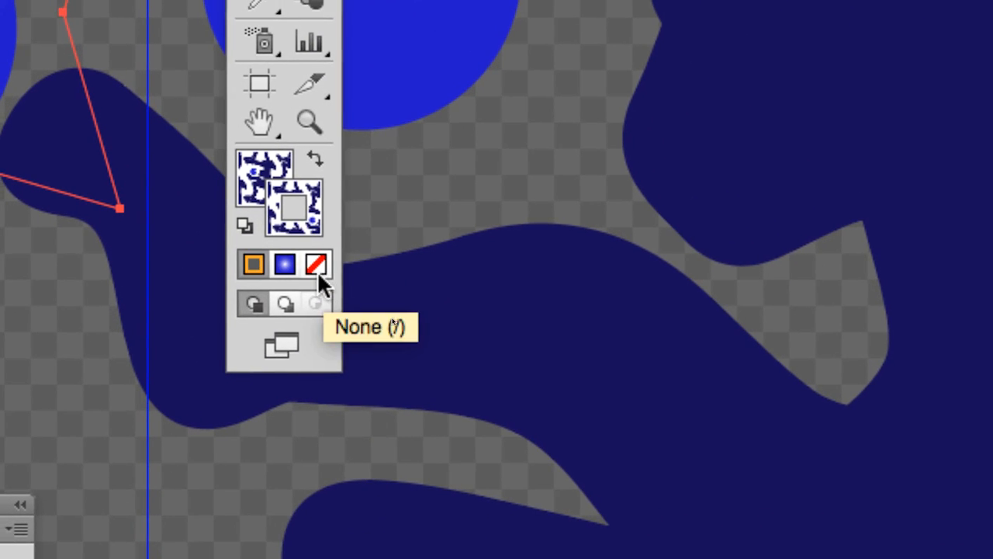
{"action": "left_click", "coordinate": [321, 307]}
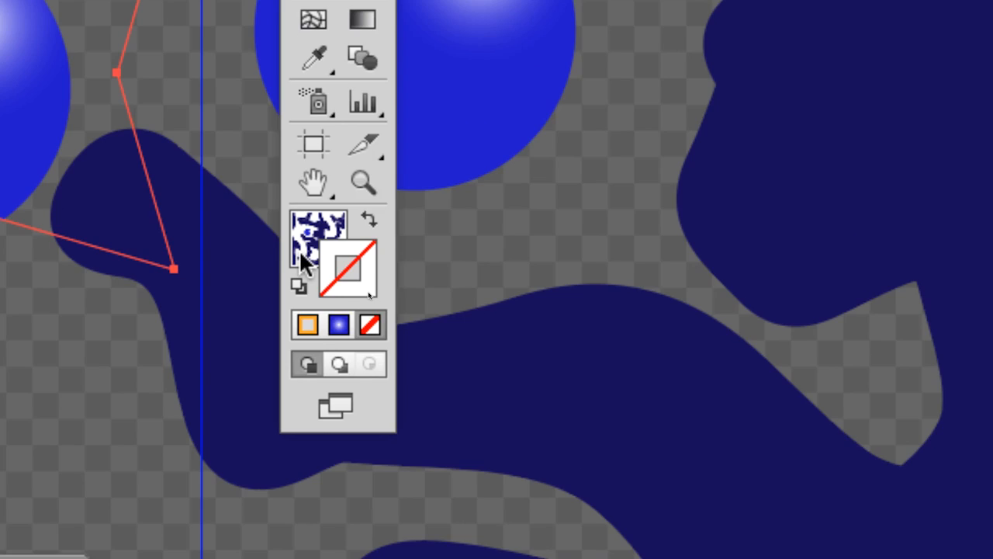
Step: Fill the star with the orange-to-yellow gradient swatch
{"action": "left_click", "coordinate": [264, 177]}
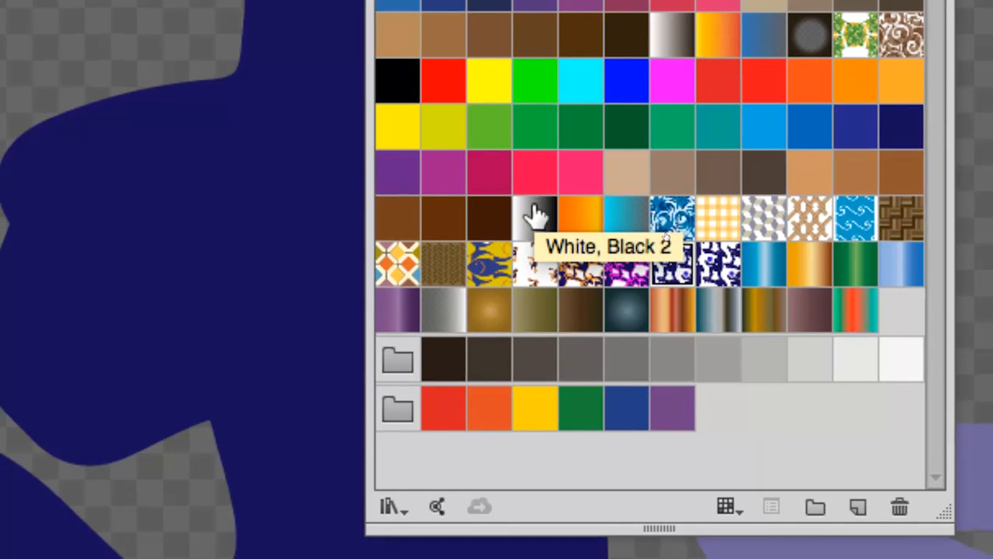
{"action": "left_click", "coordinate": [535, 217]}
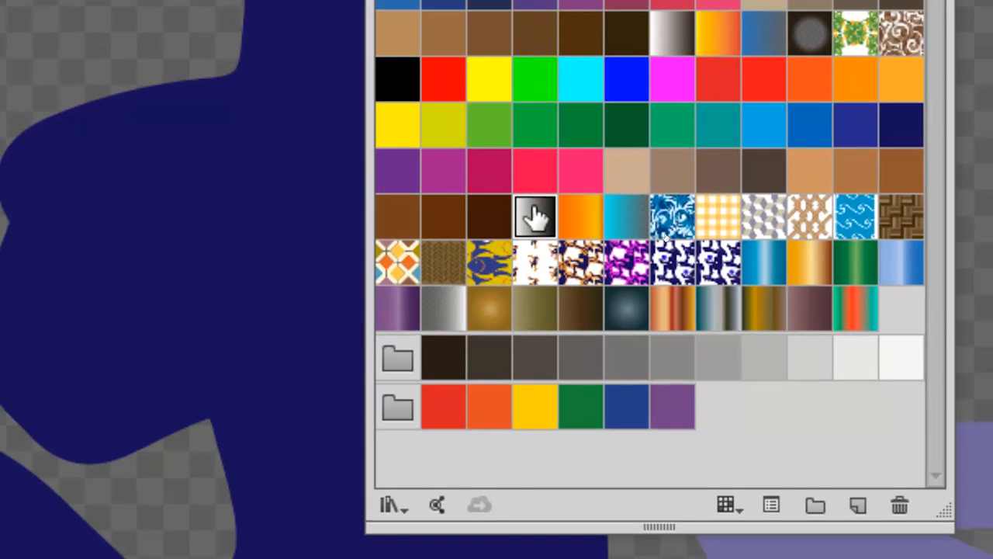
{"action": "left_click", "coordinate": [582, 218]}
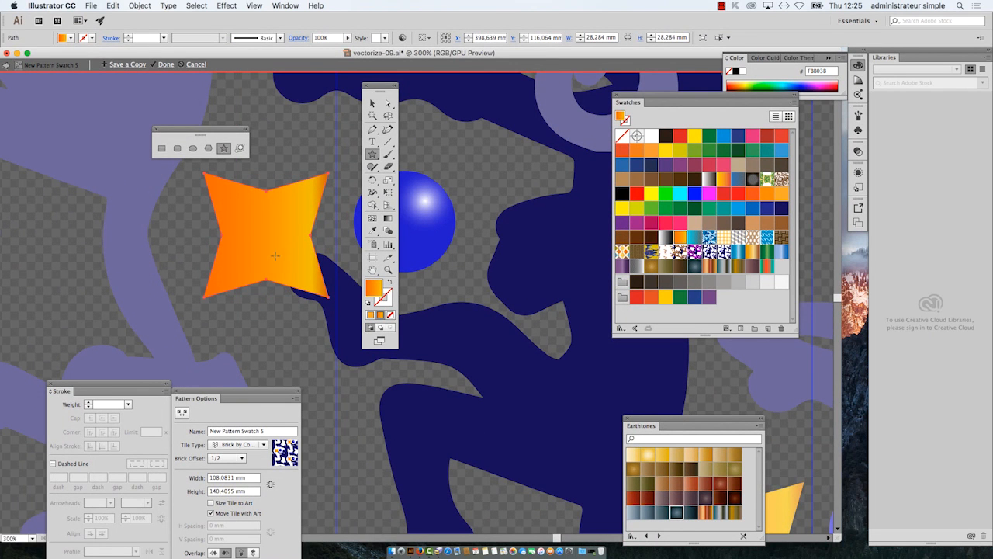
Step: Redirect the star's linear gradient diagonally at about 61.5° with the Gradient tool
{"action": "key", "text": "super+z"}
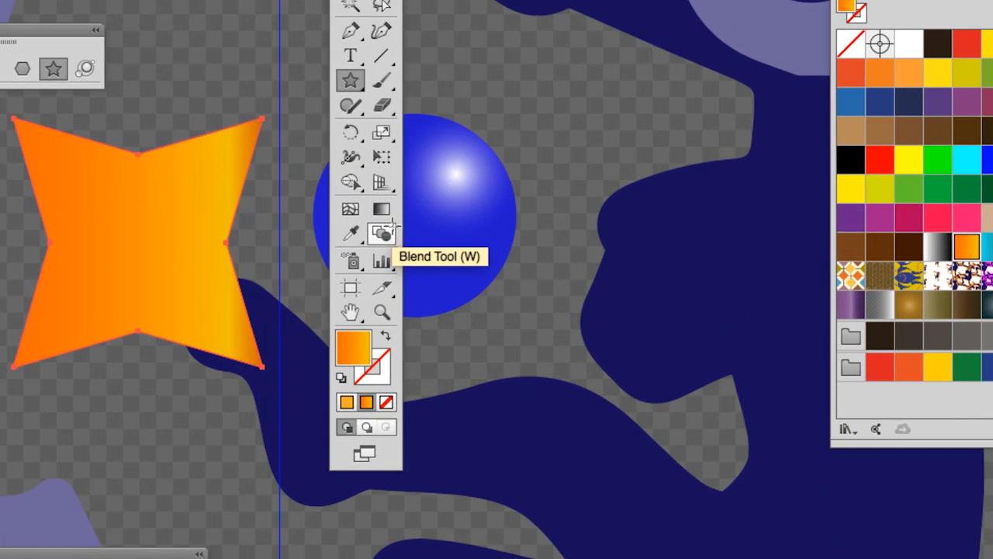
{"action": "left_click", "coordinate": [388, 218]}
{"action": "left_click_drag", "start_coordinate": [262, 270], "coordinate": [324, 152]}
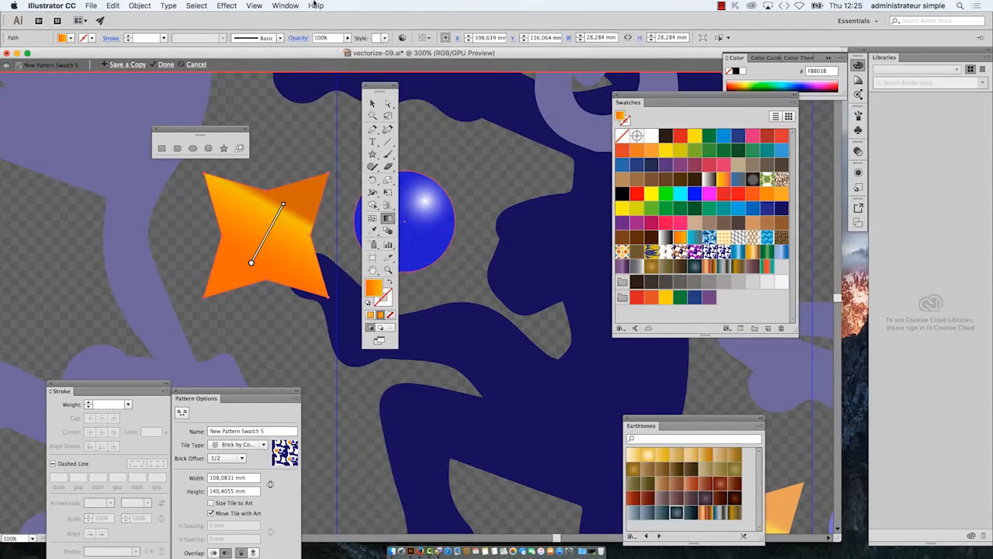
Step: Change the star's gradient type to Radial in the gradient settings and close them
{"action": "left_click", "coordinate": [295, 5]}
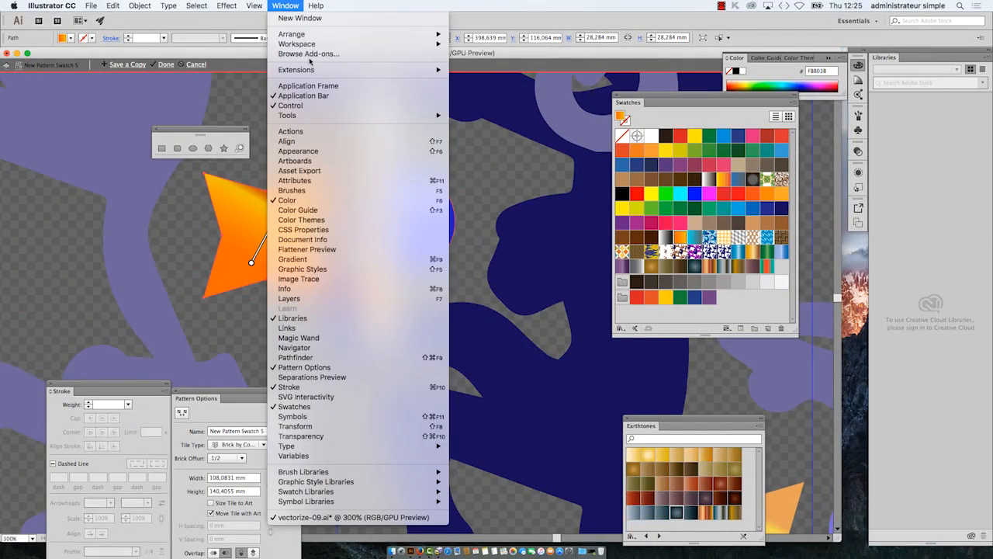
{"action": "left_click", "coordinate": [346, 259]}
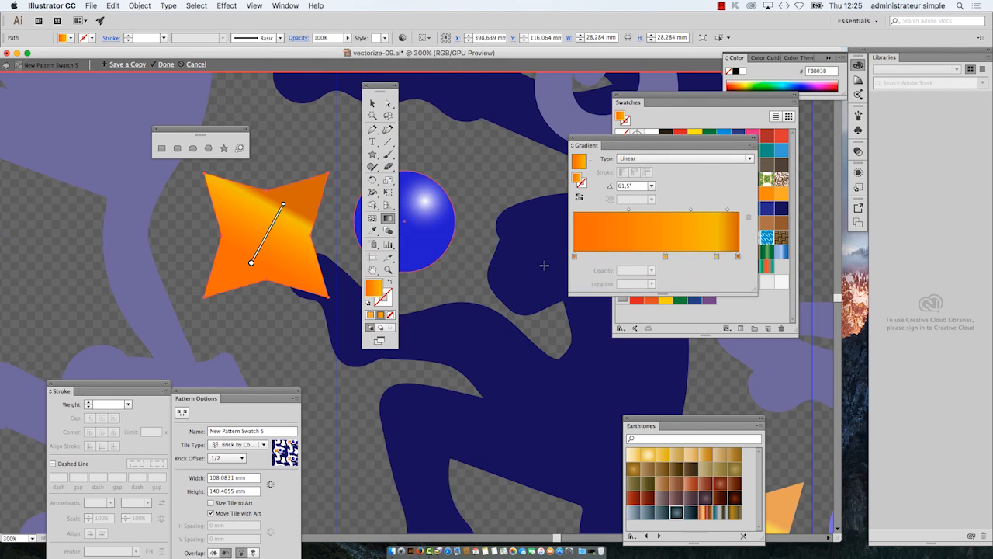
{"action": "left_click_drag", "start_coordinate": [604, 146], "coordinate": [451, 167]}
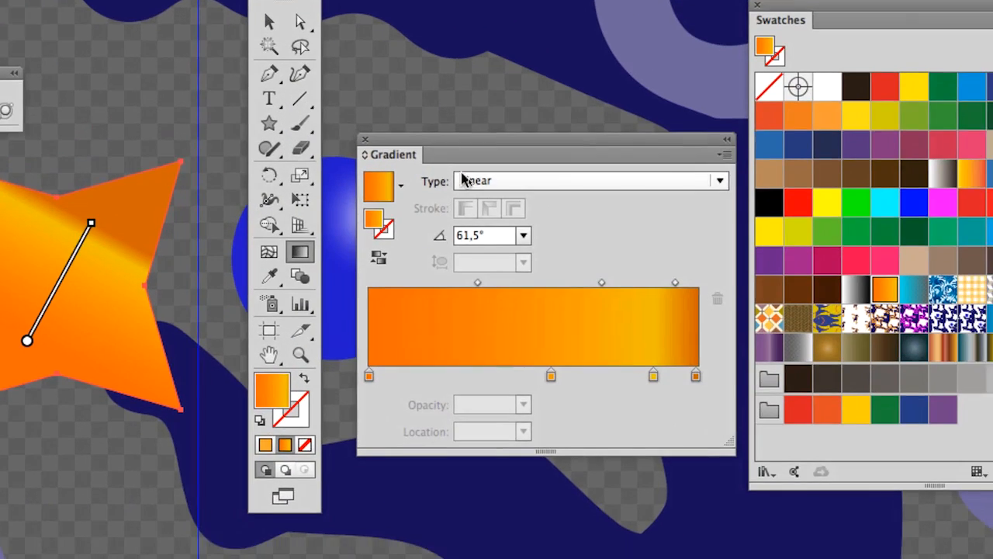
{"action": "left_click", "coordinate": [481, 183]}
{"action": "left_click", "coordinate": [478, 198]}
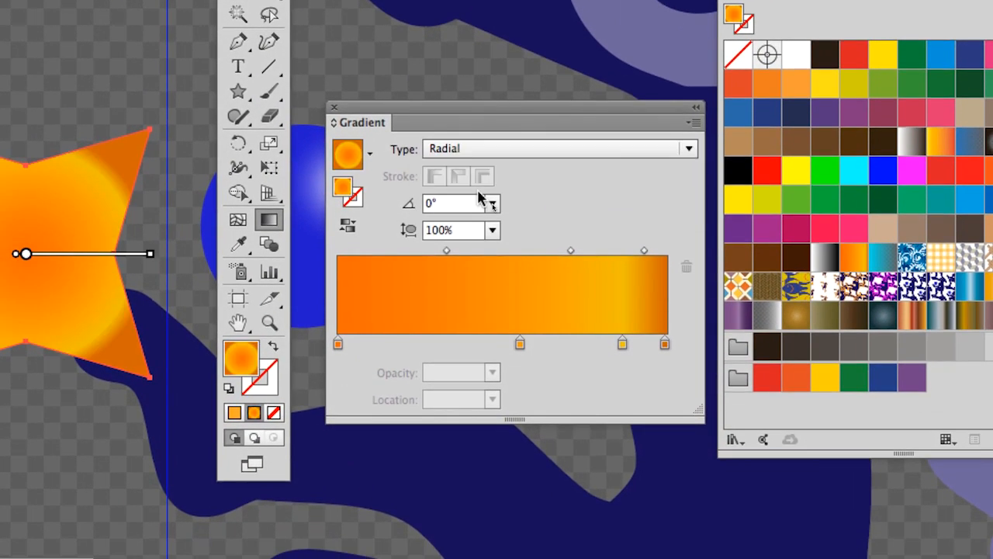
{"action": "left_click", "coordinate": [335, 111]}
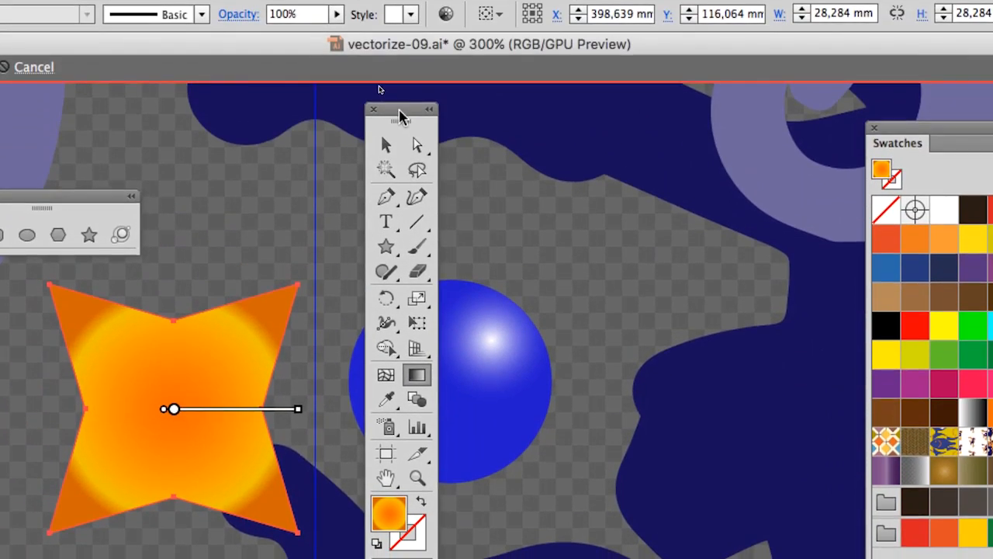
Step: Start drawing a four-pointed star about 19.8 mm wide over the monkey's back with the Star tool
{"action": "left_click_drag", "start_coordinate": [399, 109], "coordinate": [333, 86]}
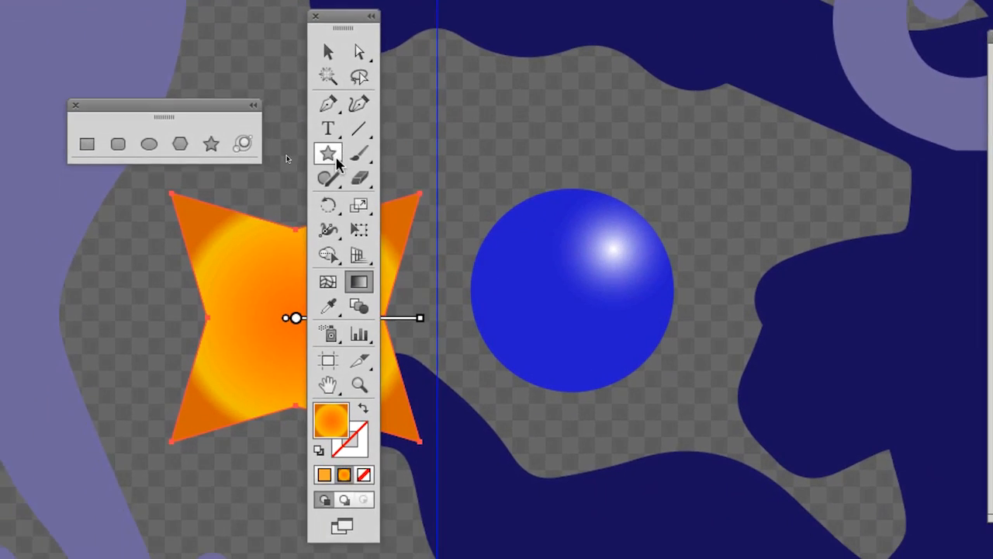
{"action": "left_click", "coordinate": [319, 224]}
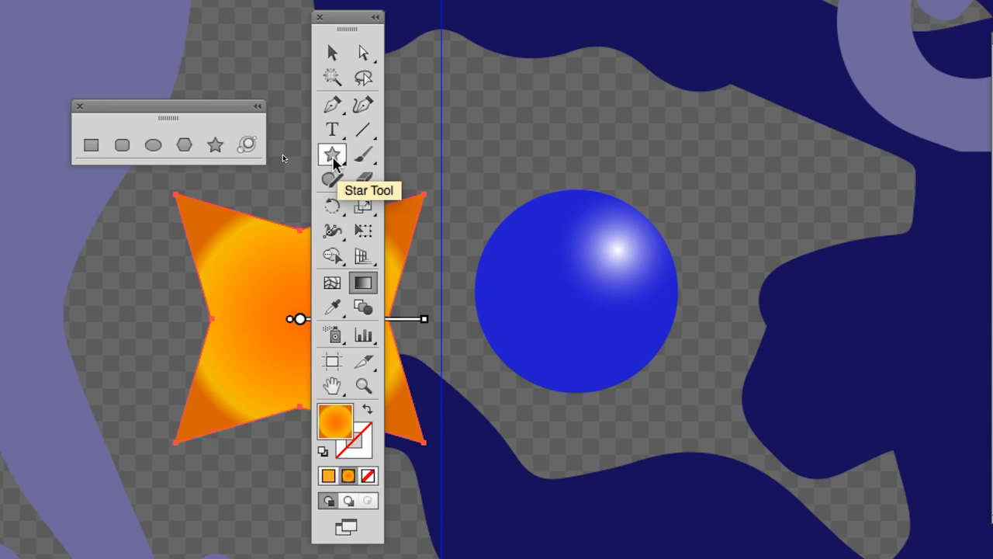
{"action": "left_click", "coordinate": [333, 158]}
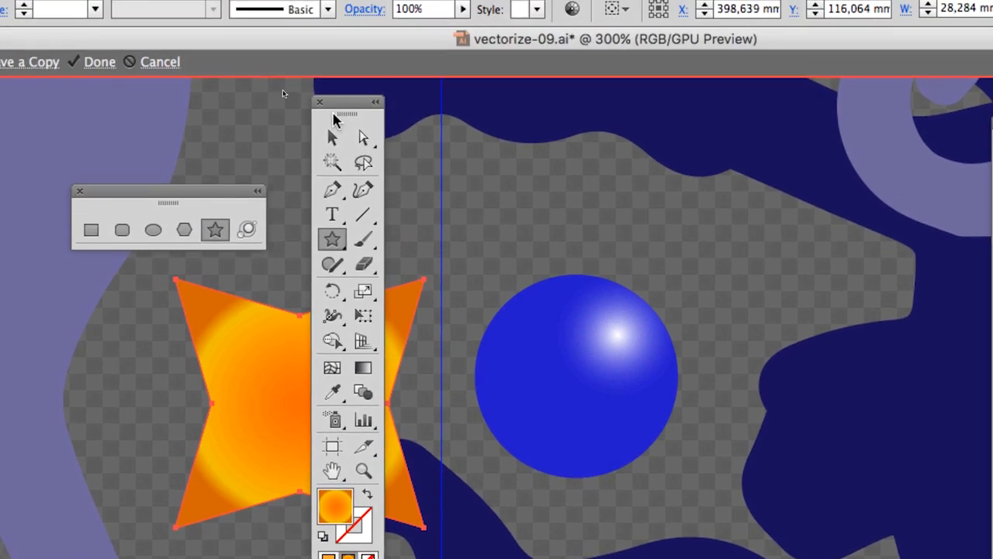
{"action": "left_click_drag", "start_coordinate": [334, 103], "coordinate": [249, 124]}
{"action": "key", "text": "space"}
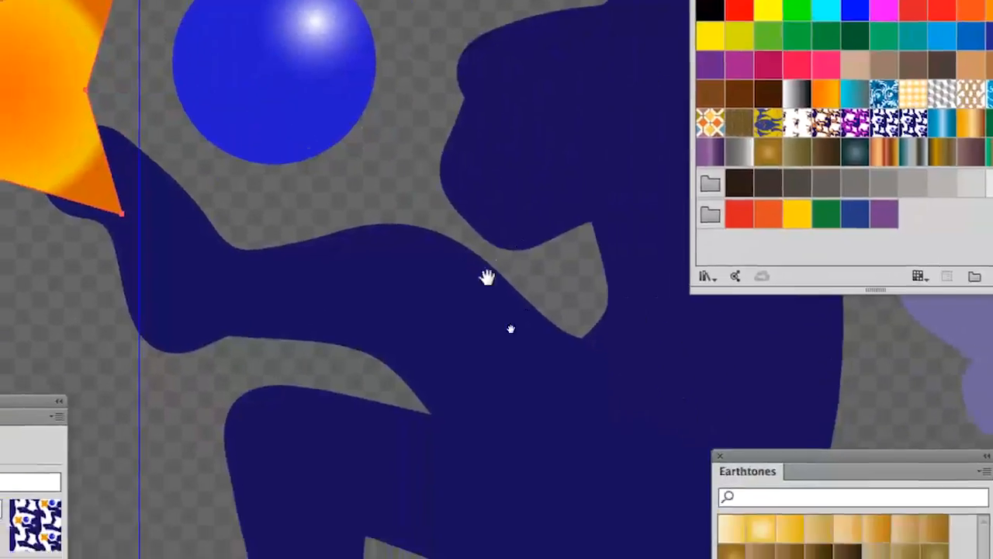
{"action": "mouse_move", "coordinate": [489, 277]}
{"action": "left_mouse_down"}
{"action": "mouse_move", "coordinate": [270, 201]}
{"action": "mouse_move", "coordinate": [277, 259]}
{"action": "left_mouse_up"}
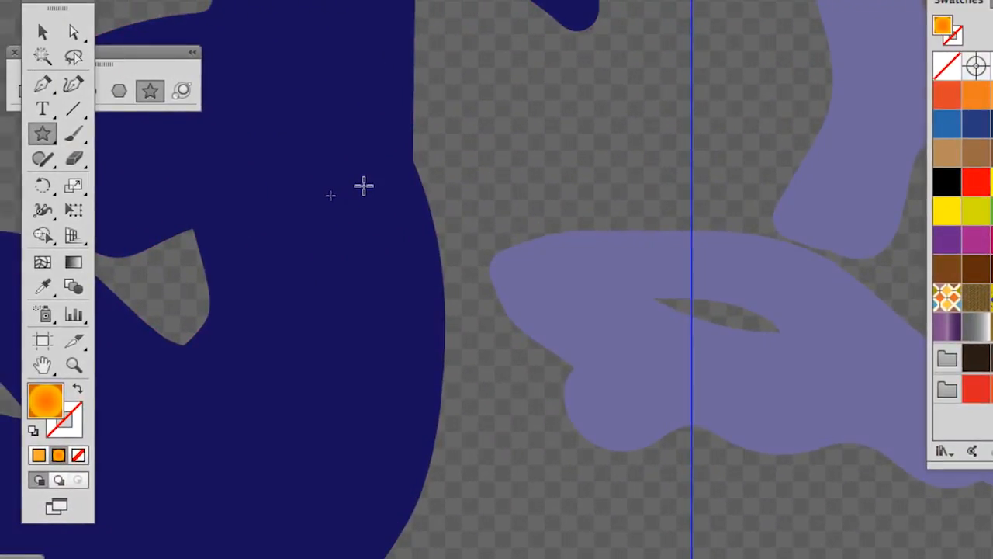
{"action": "left_click_drag", "start_coordinate": [546, 156], "coordinate": [586, 177]}
{"action": "left_click_drag", "start_coordinate": [378, 193], "coordinate": [395, 181]}
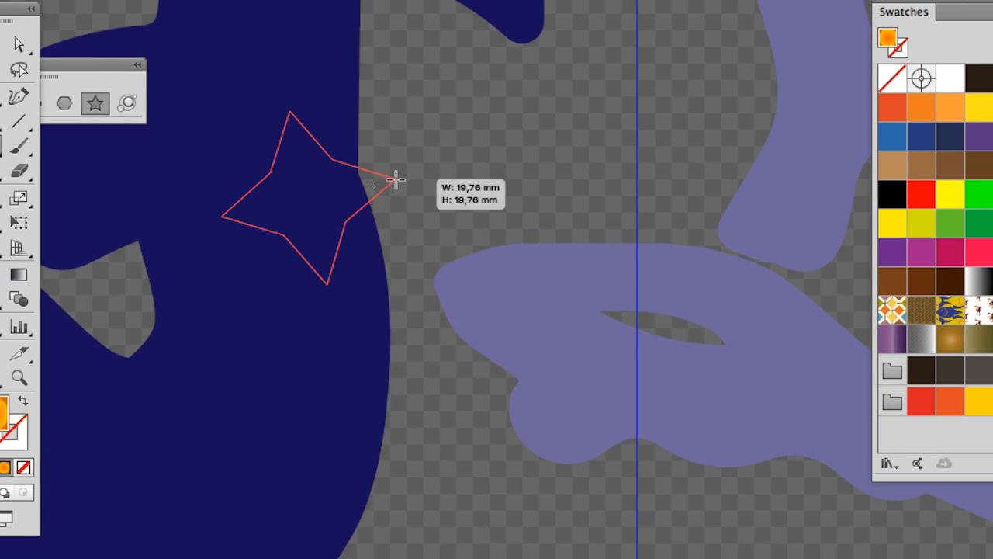
Step: Vary the number of points of the star being drawn and settle on seven
{"action": "key", "text": "Down"}
{"action": "left_click_drag", "start_coordinate": [395, 180], "coordinate": [395, 179]}
{"action": "key", "text": "Up"}
{"action": "key", "text": "Down"}
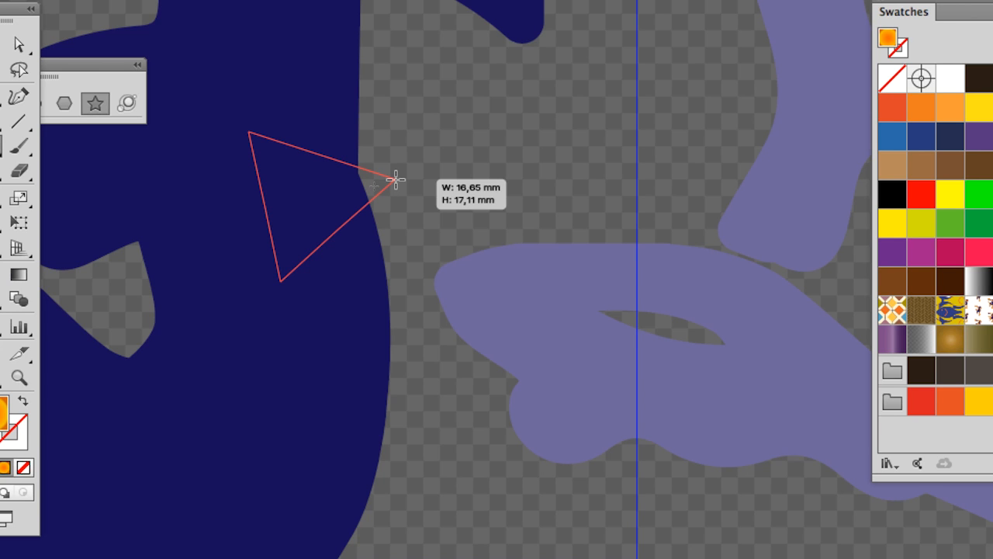
{"action": "key", "text": "Up"}
{"action": "left_click_drag", "start_coordinate": [395, 179], "coordinate": [395, 180]}
{"action": "key", "text": "Up"}
{"action": "key", "text": "Up"}
{"action": "key", "text": "Up"}
{"action": "key", "text": "Up"}
{"action": "key", "text": "Down"}
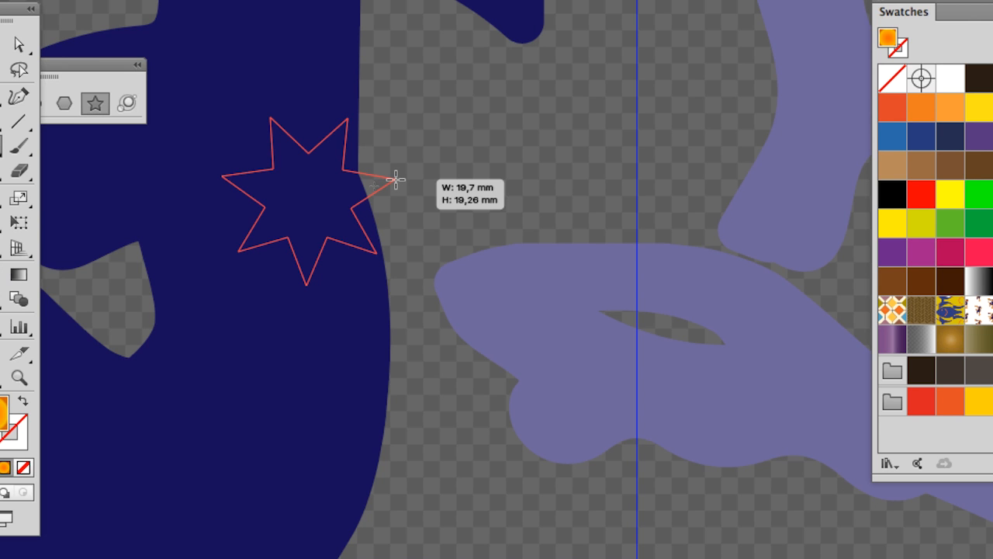
Step: Adjust the star's point depth, size and rotation, and finish it as a large upright star over the monkey's back
{"action": "left_click_drag", "start_coordinate": [395, 180], "coordinate": [368, 193]}
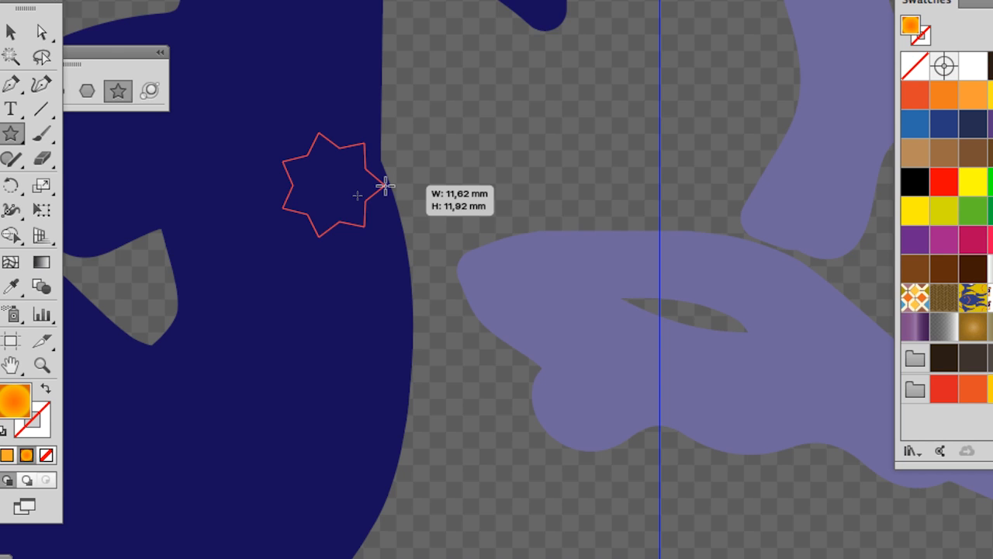
{"action": "left_click_drag", "start_coordinate": [386, 185], "coordinate": [471, 162]}
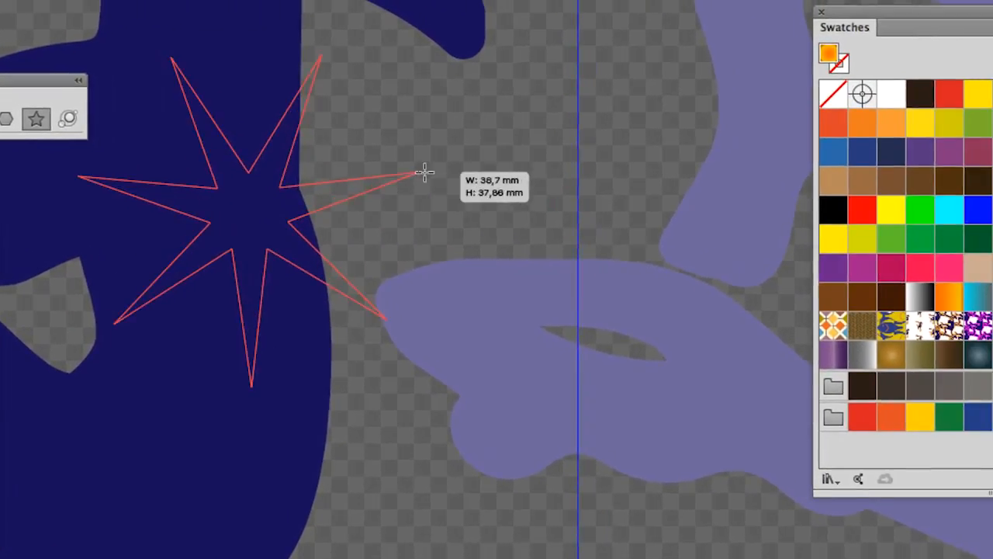
{"action": "left_click_drag", "start_coordinate": [424, 172], "coordinate": [378, 194]}
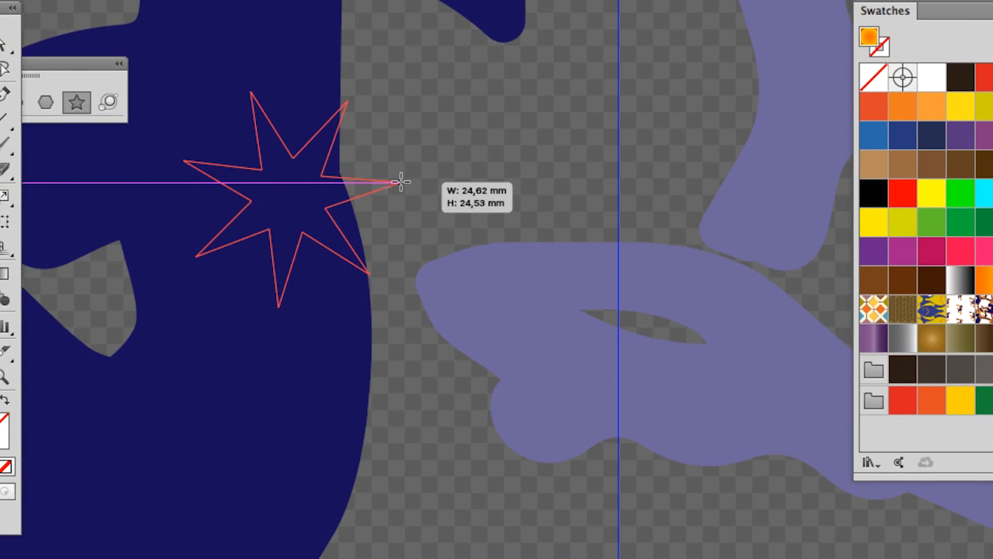
{"action": "left_click_drag", "start_coordinate": [401, 183], "coordinate": [489, 157]}
{"action": "left_click_drag", "start_coordinate": [433, 172], "coordinate": [241, 127]}
{"action": "left_click_drag", "start_coordinate": [379, 146], "coordinate": [454, 226]}
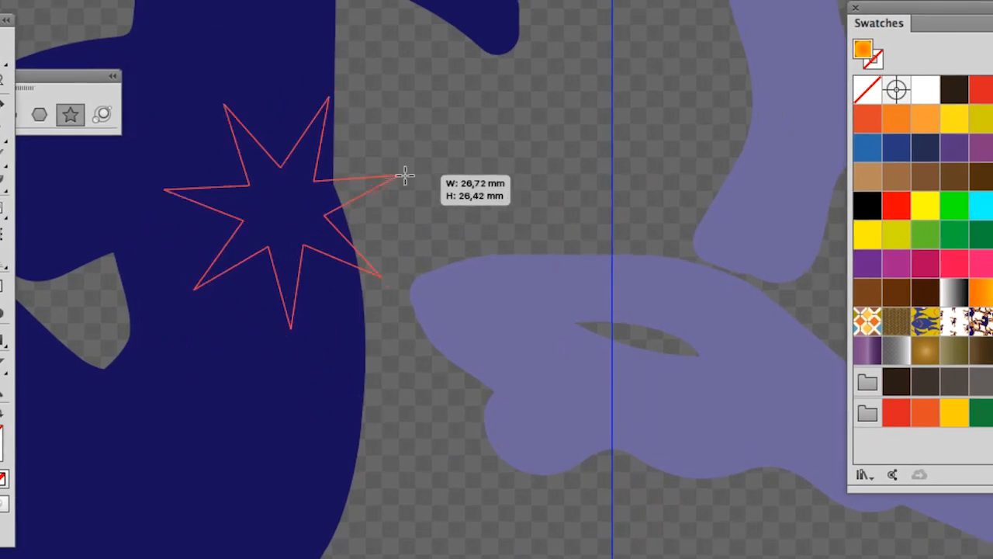
{"action": "left_click_drag", "start_coordinate": [404, 176], "coordinate": [377, 197]}
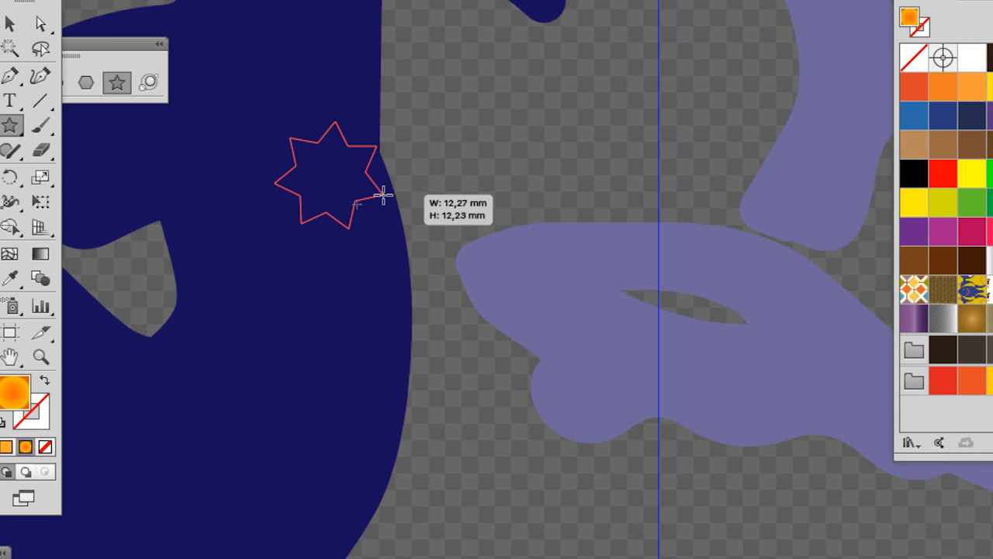
{"action": "left_click_drag", "start_coordinate": [382, 195], "coordinate": [353, 128]}
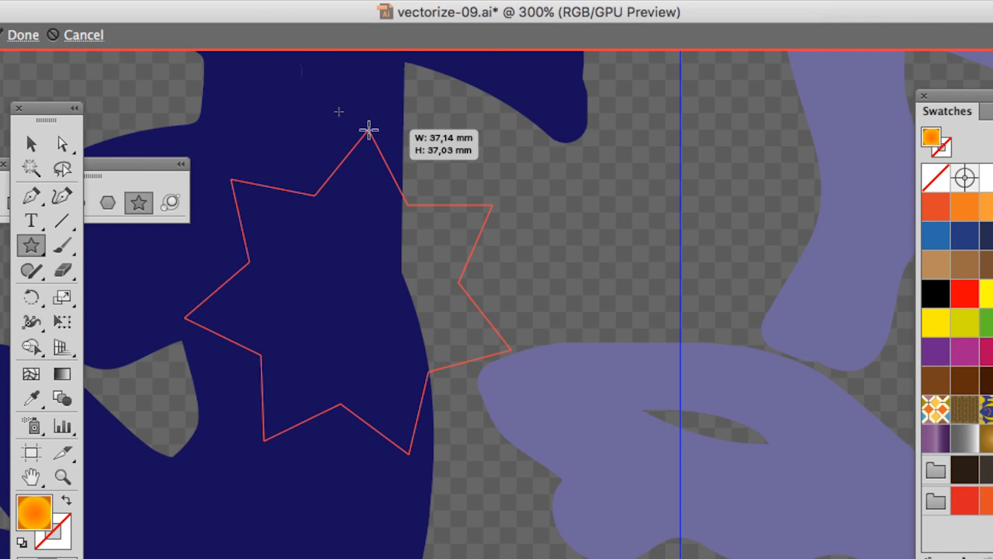
{"action": "left_click_drag", "start_coordinate": [369, 130], "coordinate": [396, 190]}
{"action": "left_click_drag", "start_coordinate": [375, 153], "coordinate": [411, 200]}
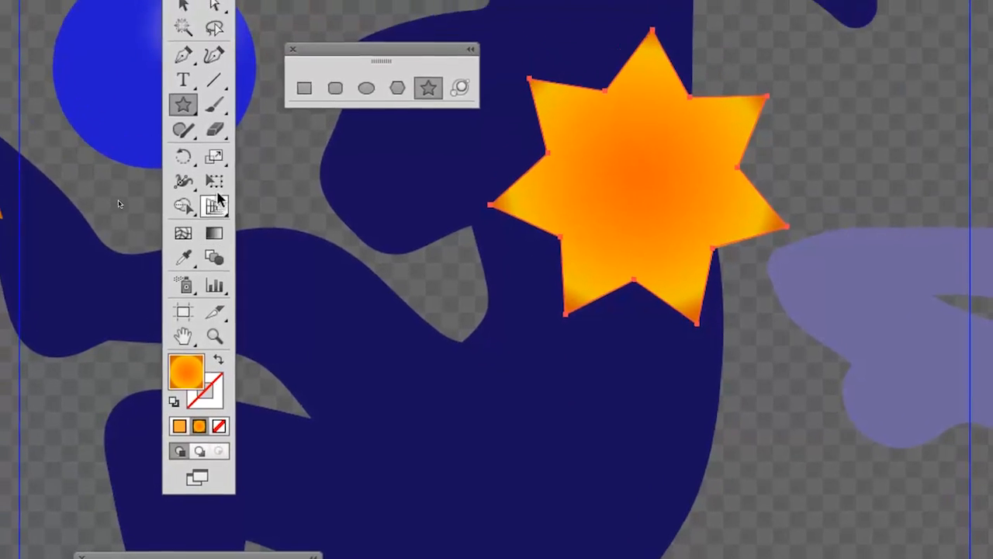
Step: Scale the seven-pointed star down proportionally to about 13.6 × 13.5 mm with Free Transform, keeping it beside the monkey's back
{"action": "left_click", "coordinate": [233, 327]}
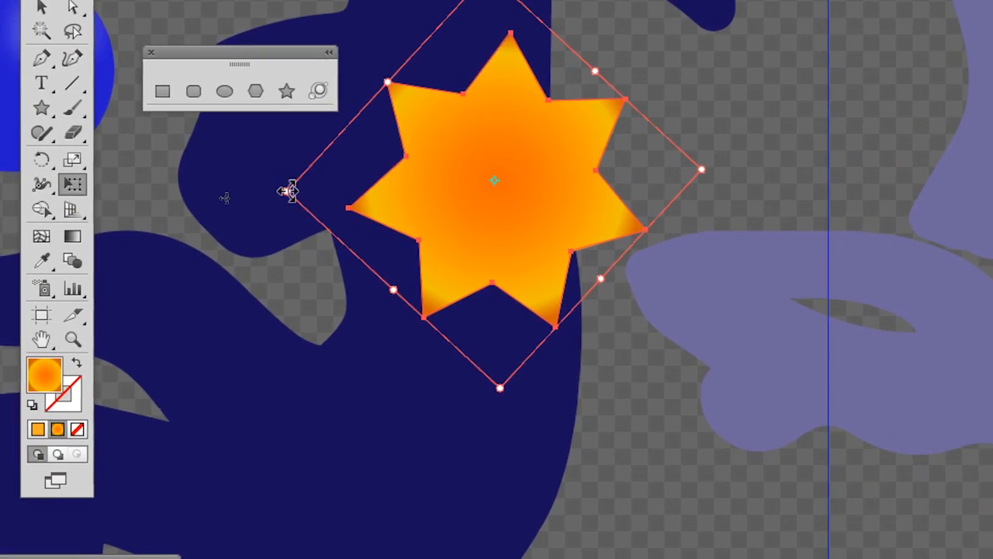
{"action": "left_click_drag", "start_coordinate": [428, 193], "coordinate": [621, 180]}
{"action": "left_click_drag", "start_coordinate": [353, 187], "coordinate": [355, 188]}
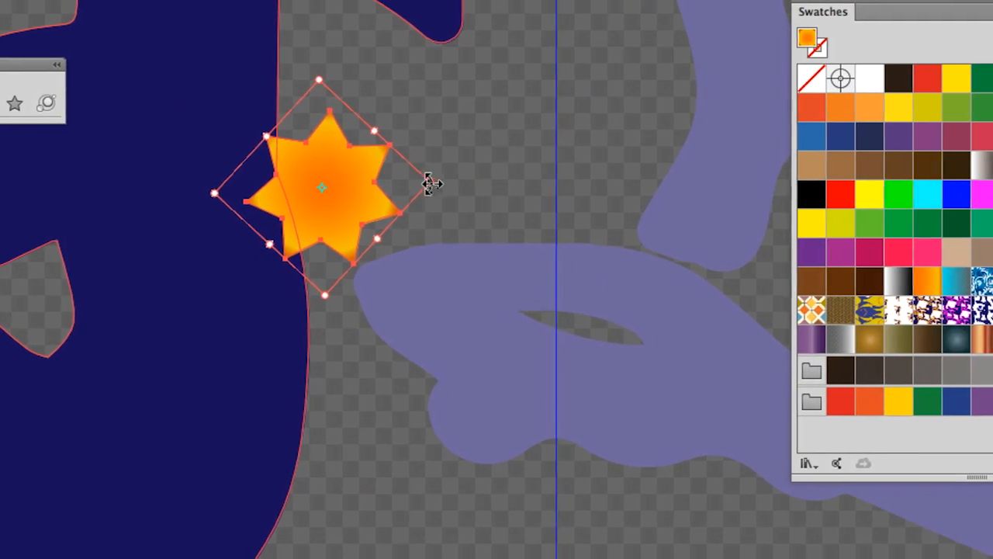
{"action": "left_click_drag", "start_coordinate": [432, 183], "coordinate": [657, 158]}
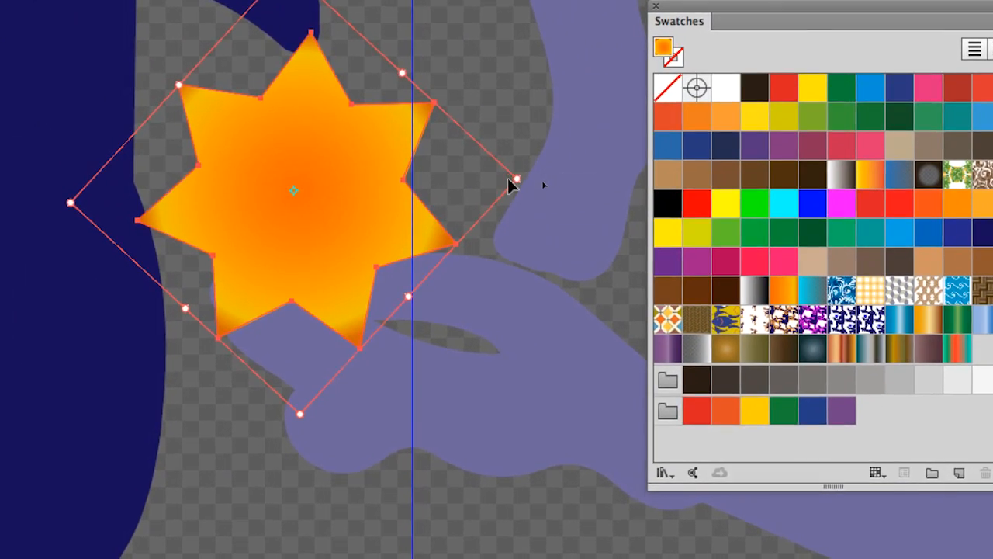
{"action": "left_click_drag", "start_coordinate": [513, 181], "coordinate": [375, 193]}
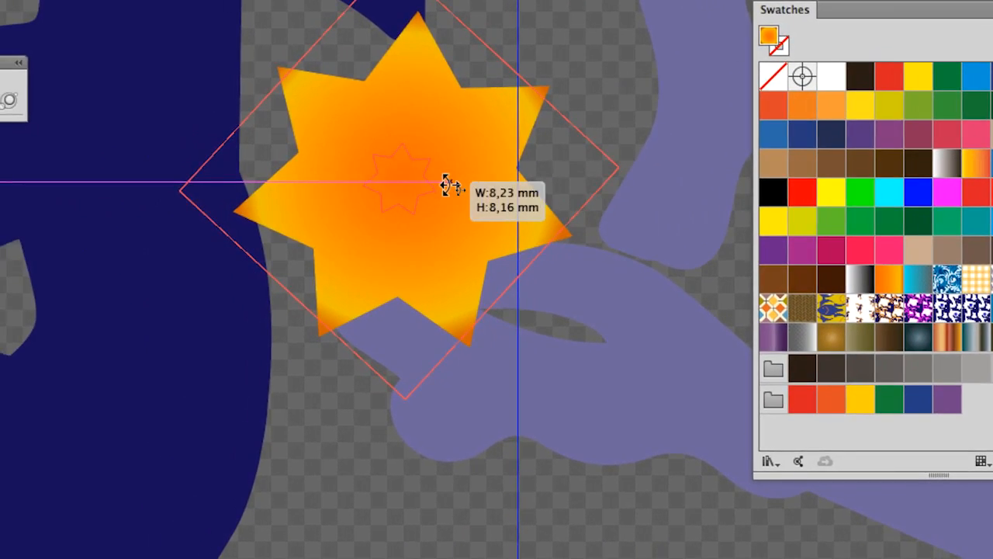
{"action": "left_click_drag", "start_coordinate": [447, 184], "coordinate": [460, 186]}
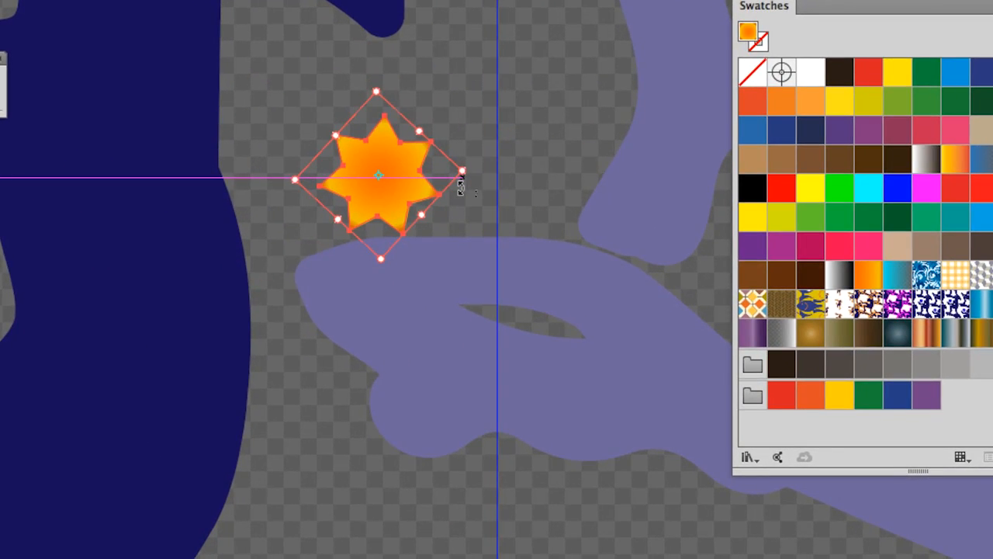
Step: Place three copies of the small star down the monkey's body, on the chest, back and hip
{"action": "scroll", "coordinate": [461, 188], "scroll_direction": "down", "scroll_amount": 2}
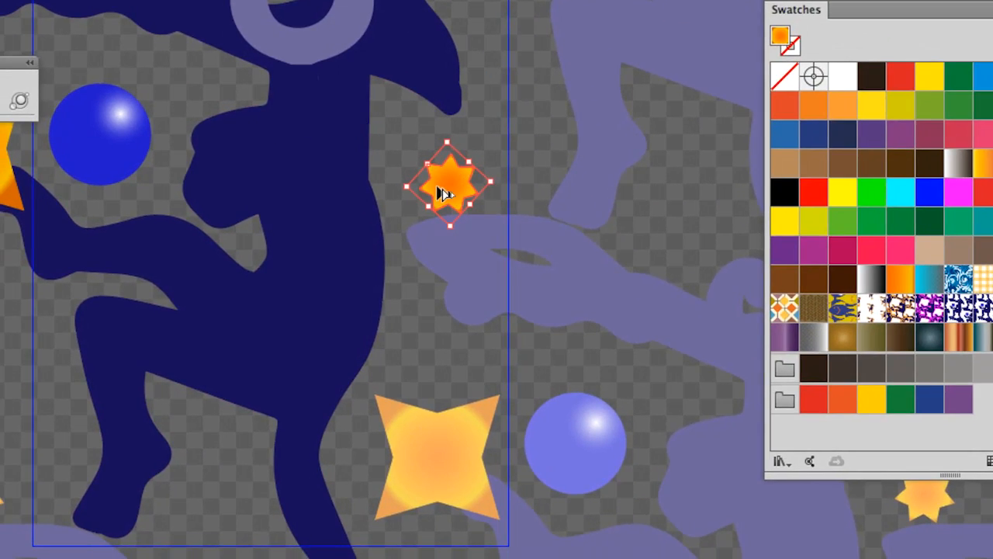
{"action": "left_click_drag", "start_coordinate": [444, 194], "coordinate": [324, 146]}
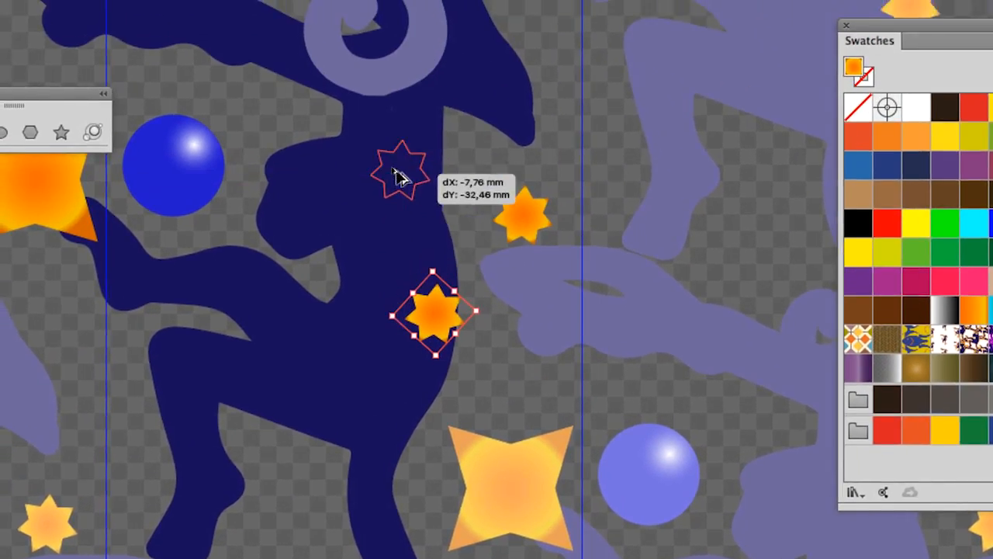
{"action": "left_click_drag", "start_coordinate": [394, 171], "coordinate": [360, 376]}
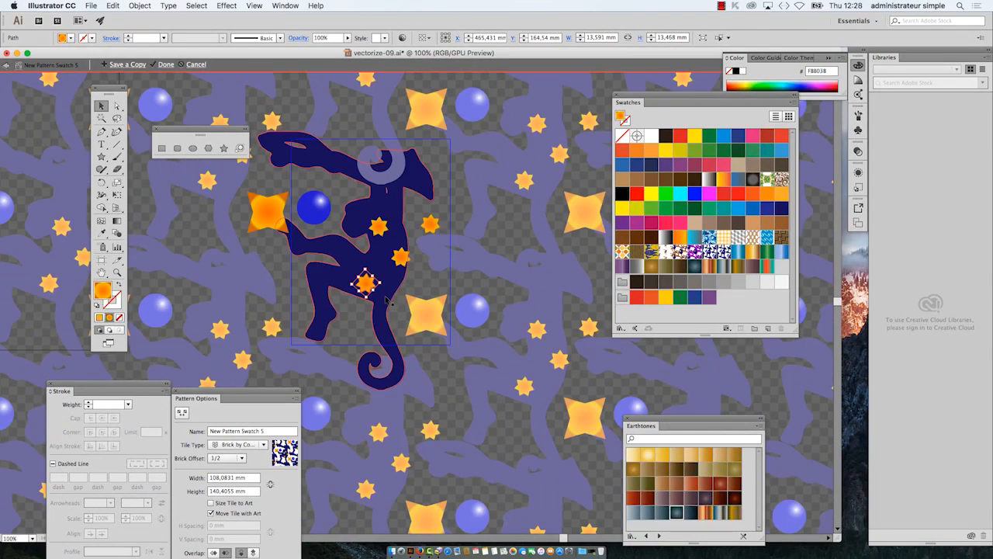
Step: Copy the lowest star and position the copy over the base of the monkey's tail
{"action": "scroll", "coordinate": [478, 343], "scroll_direction": "down", "scroll_amount": 1}
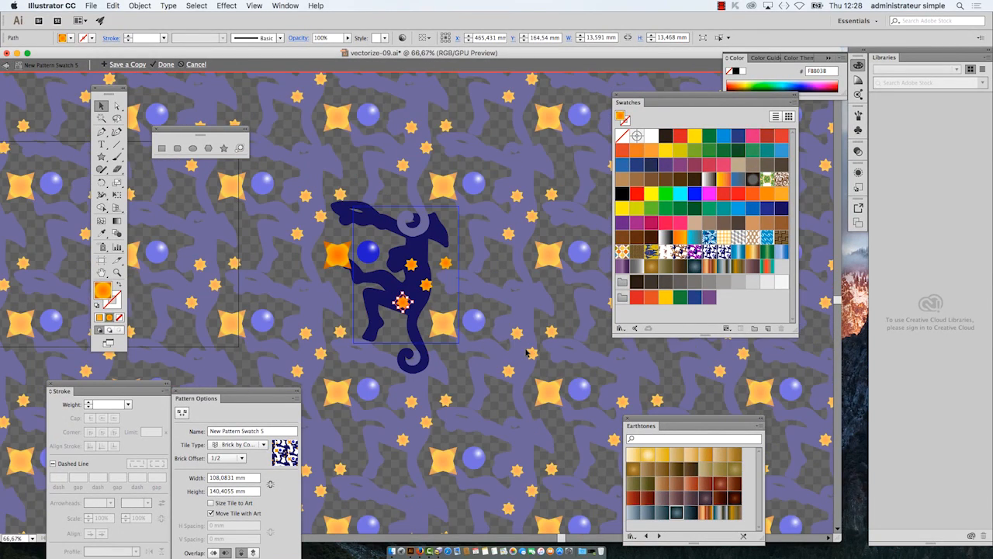
{"action": "scroll", "coordinate": [526, 353], "scroll_direction": "up", "scroll_amount": 1}
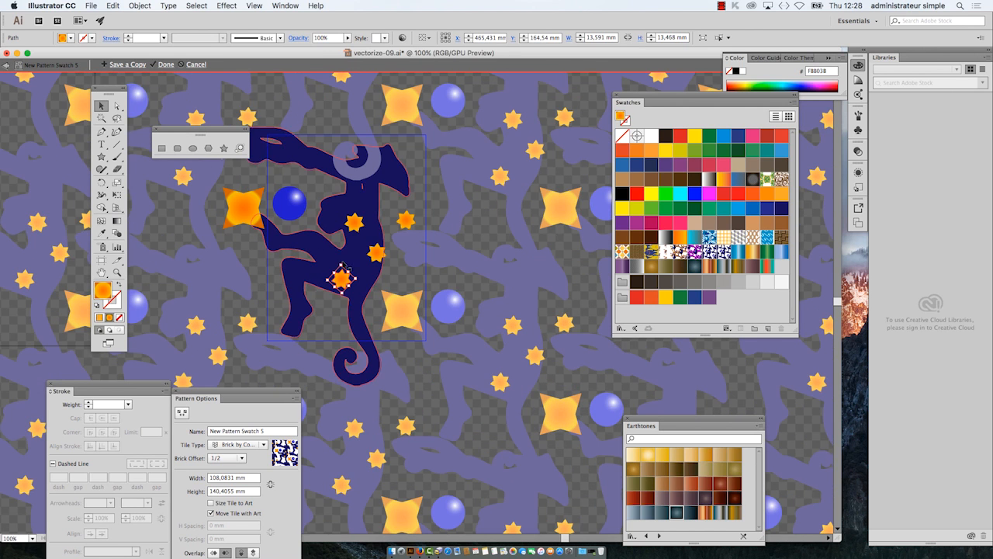
{"action": "scroll", "coordinate": [356, 267], "scroll_direction": "up", "scroll_amount": 1}
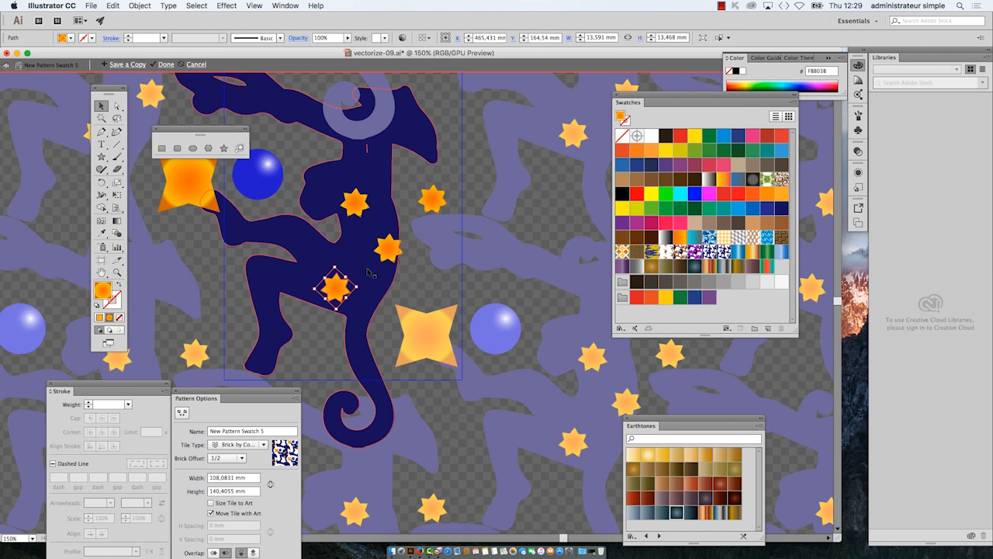
{"action": "scroll", "coordinate": [356, 299], "scroll_direction": "up", "scroll_amount": 3}
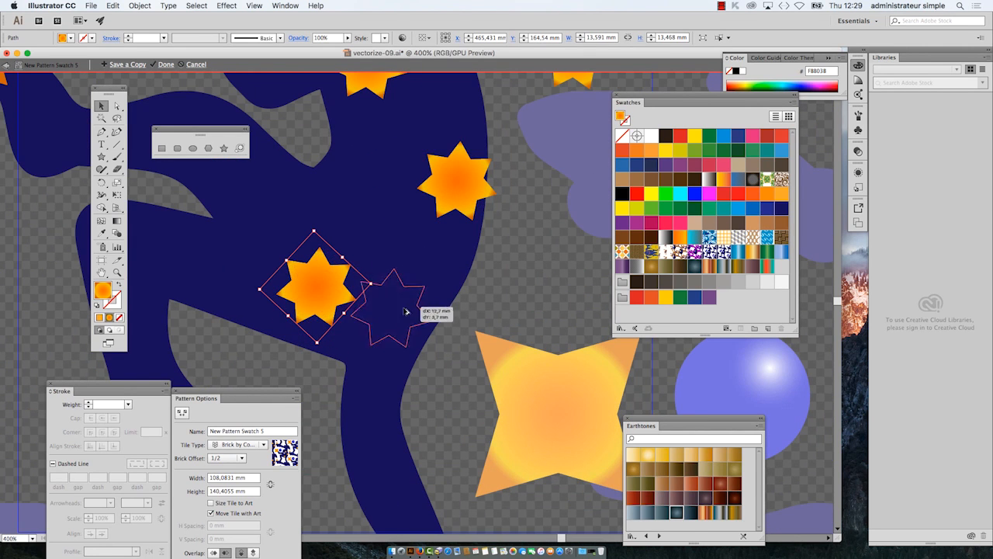
{"action": "left_click_drag", "start_coordinate": [429, 351], "coordinate": [445, 321]}
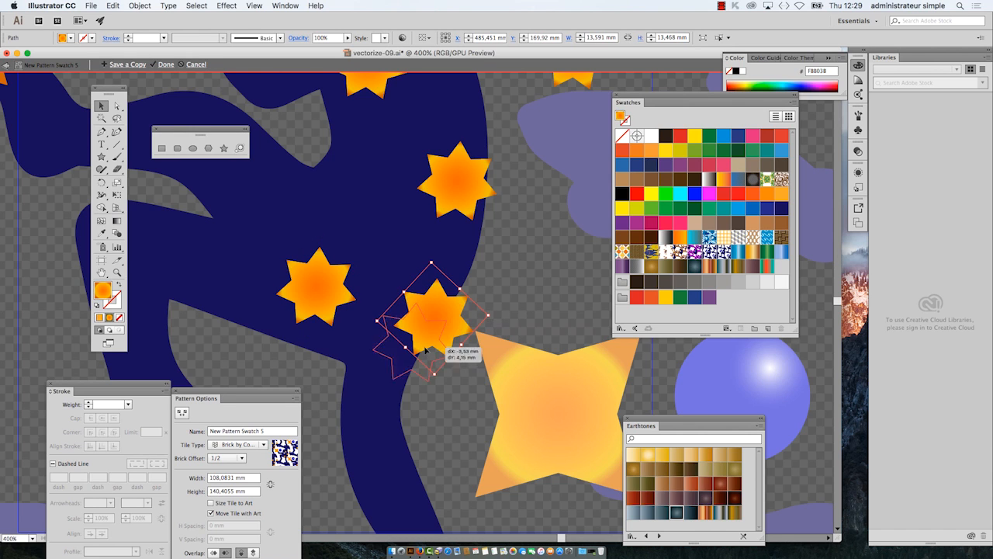
{"action": "left_click_drag", "start_coordinate": [421, 408], "coordinate": [422, 409]}
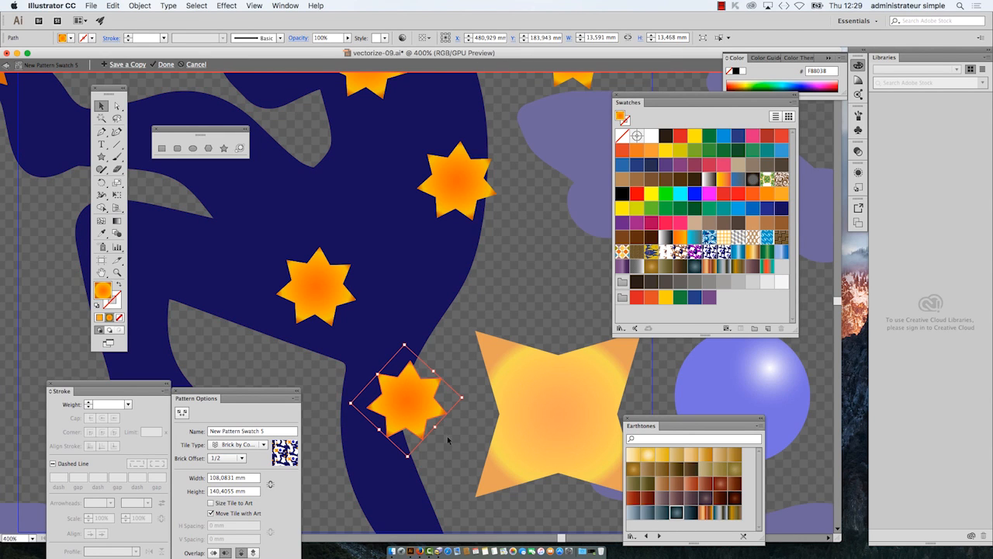
Step: Show the Layers panel, expand the New Pattern Swatch 5 layer and enlarge the panel to fit more objects
{"action": "scroll", "coordinate": [441, 441], "scroll_direction": "up", "scroll_amount": 1}
{"action": "left_click_drag", "start_coordinate": [388, 359], "coordinate": [392, 214]}
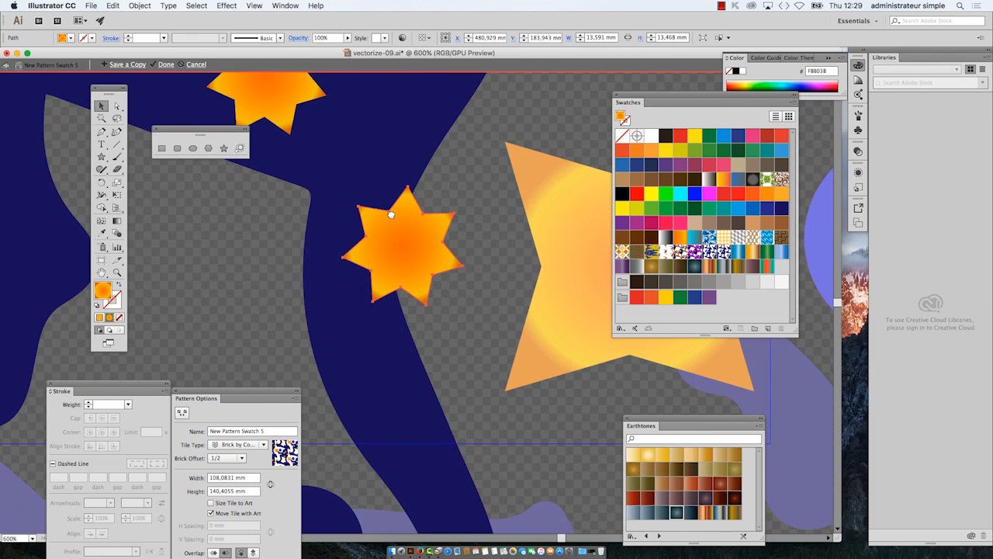
{"action": "left_click", "coordinate": [286, 6]}
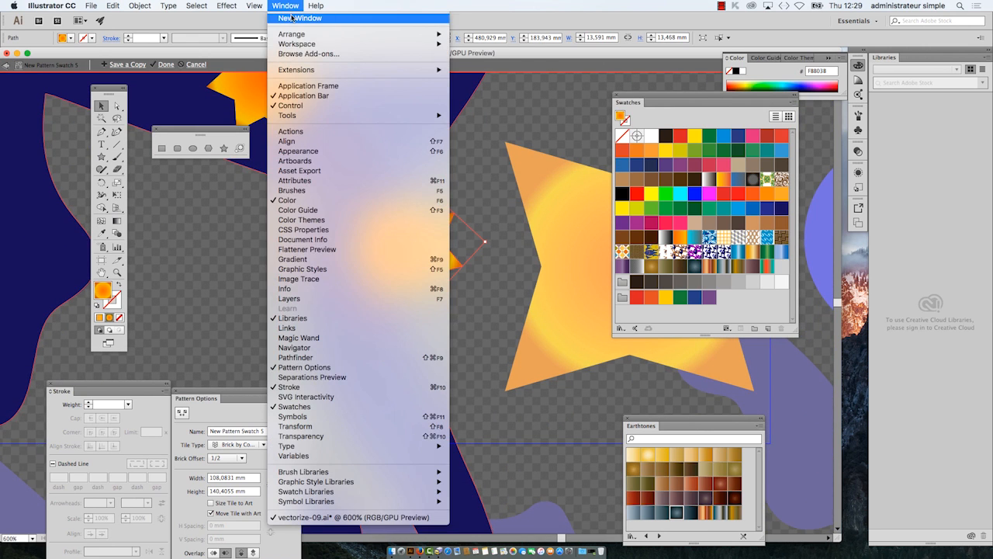
{"action": "left_click", "coordinate": [327, 301]}
{"action": "left_click_drag", "start_coordinate": [763, 143], "coordinate": [555, 130]}
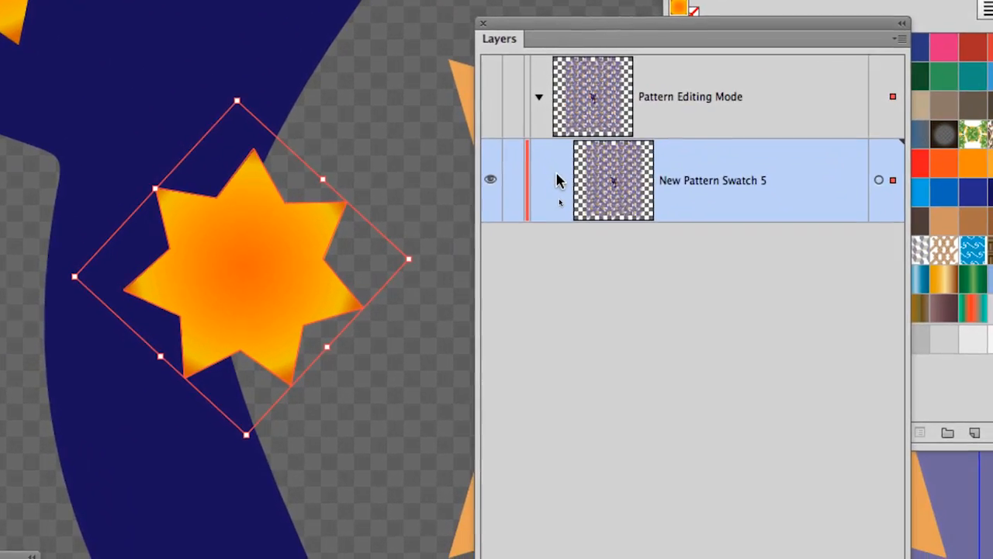
{"action": "left_click", "coordinate": [614, 264]}
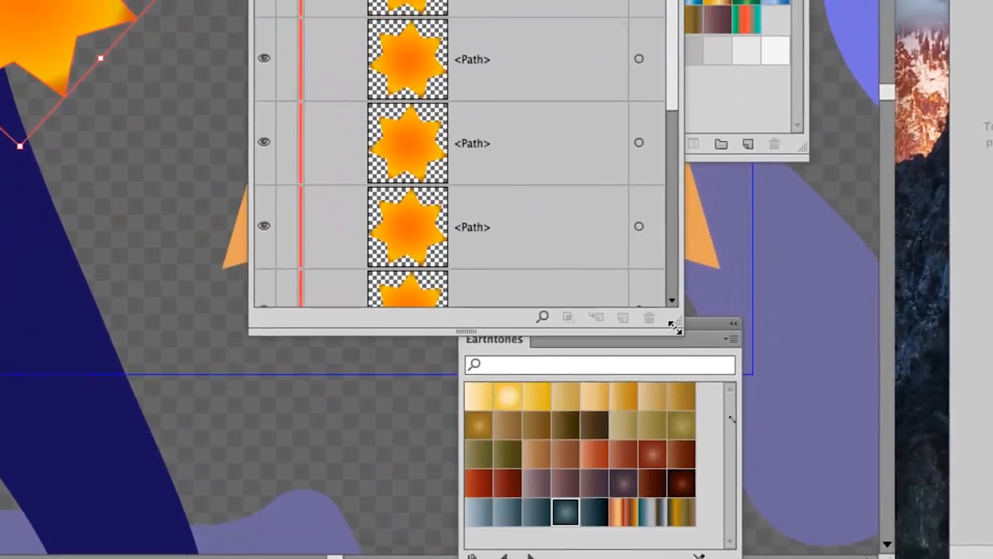
{"action": "left_click_drag", "start_coordinate": [788, 401], "coordinate": [894, 558]}
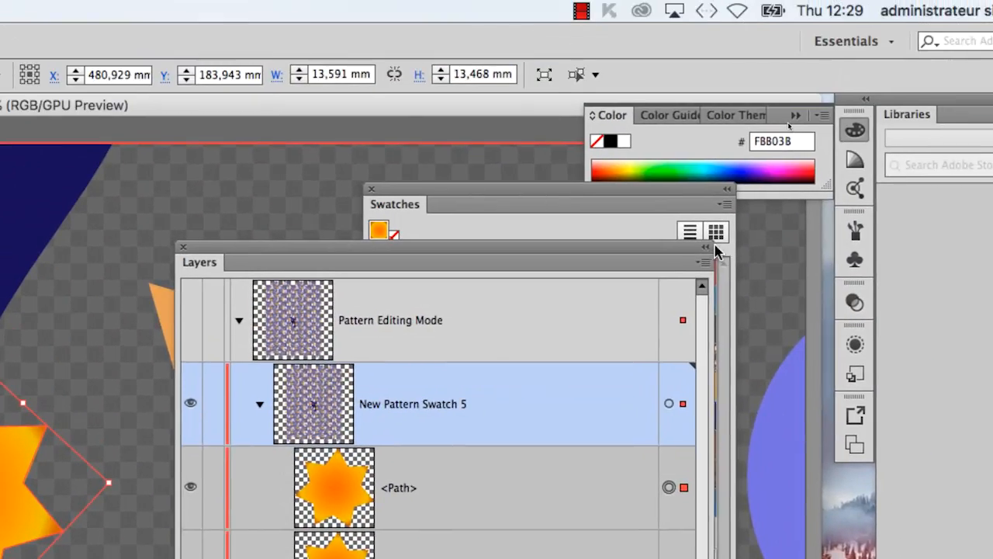
Step: Set the Layers panel's row size to Large
{"action": "left_click", "coordinate": [711, 257]}
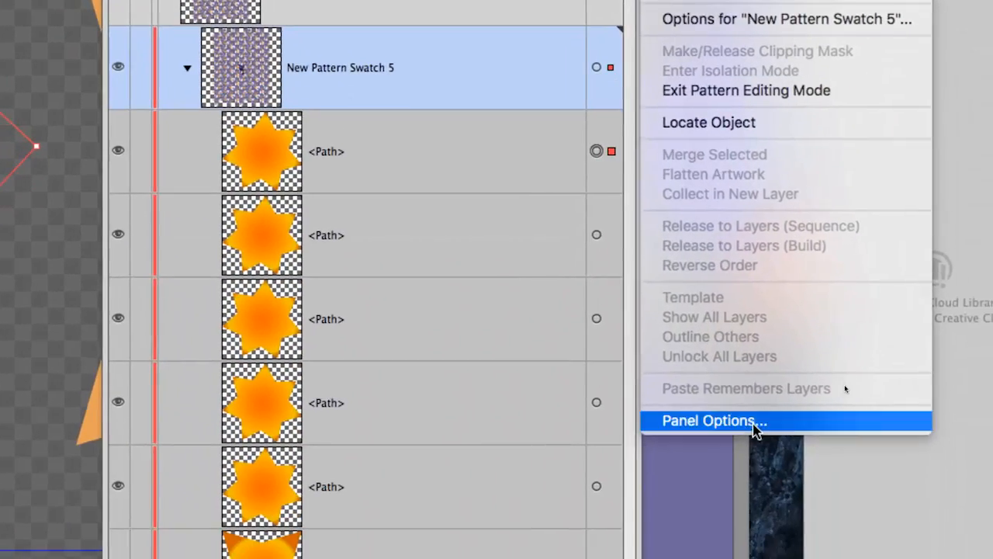
{"action": "left_click", "coordinate": [755, 422]}
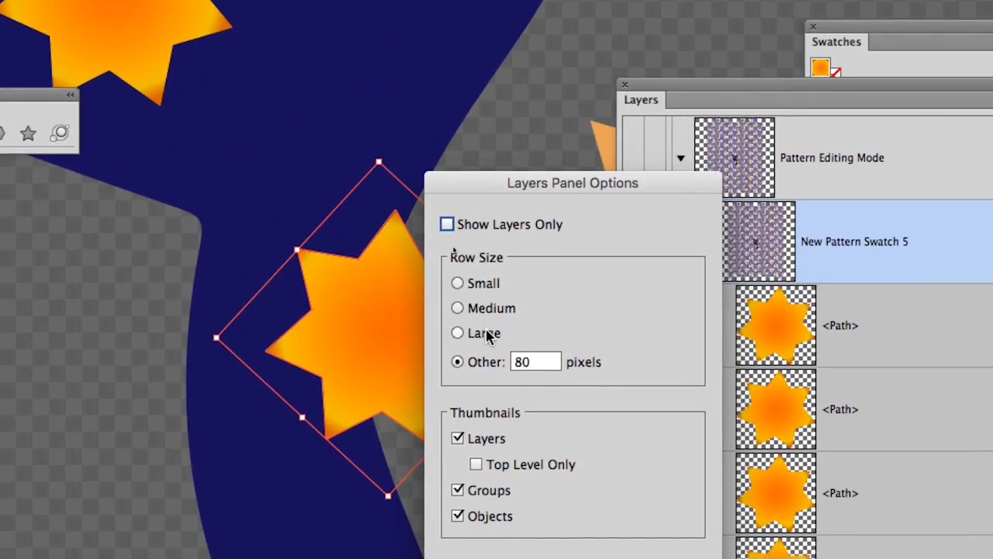
{"action": "left_click", "coordinate": [485, 334]}
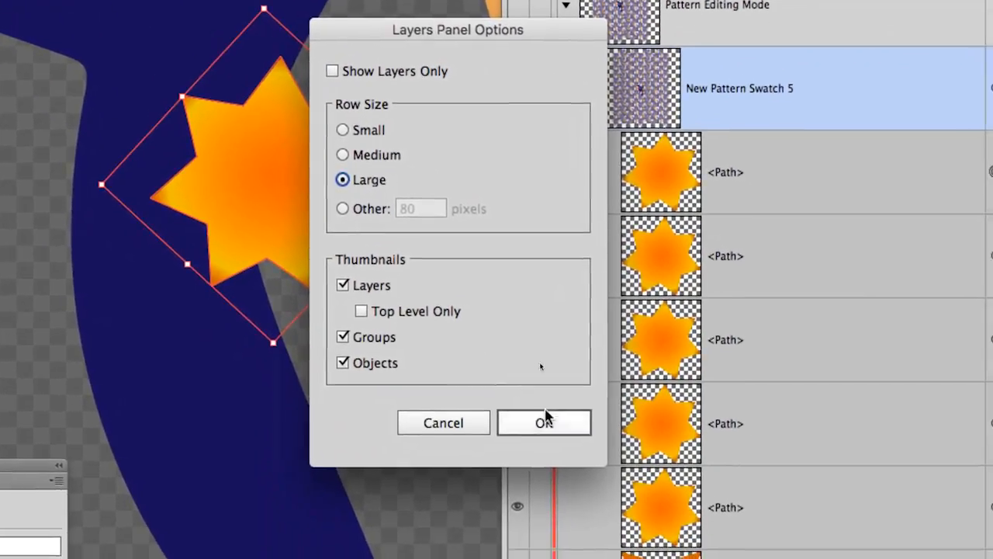
{"action": "left_click", "coordinate": [558, 415]}
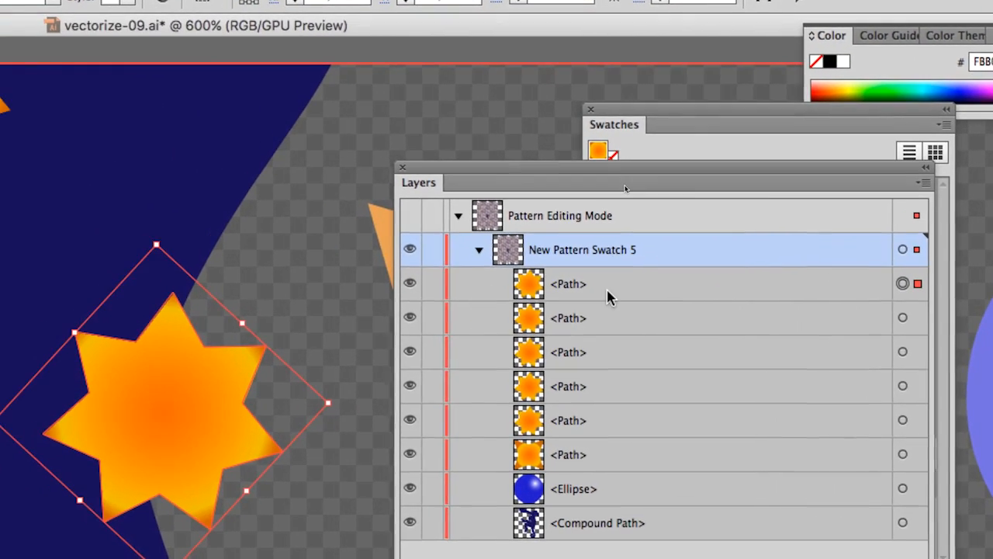
Step: Move the tail star's path below the monkey's compound path in the New Pattern Swatch 5 layer and close the Layers panel
{"action": "left_click", "coordinate": [608, 287]}
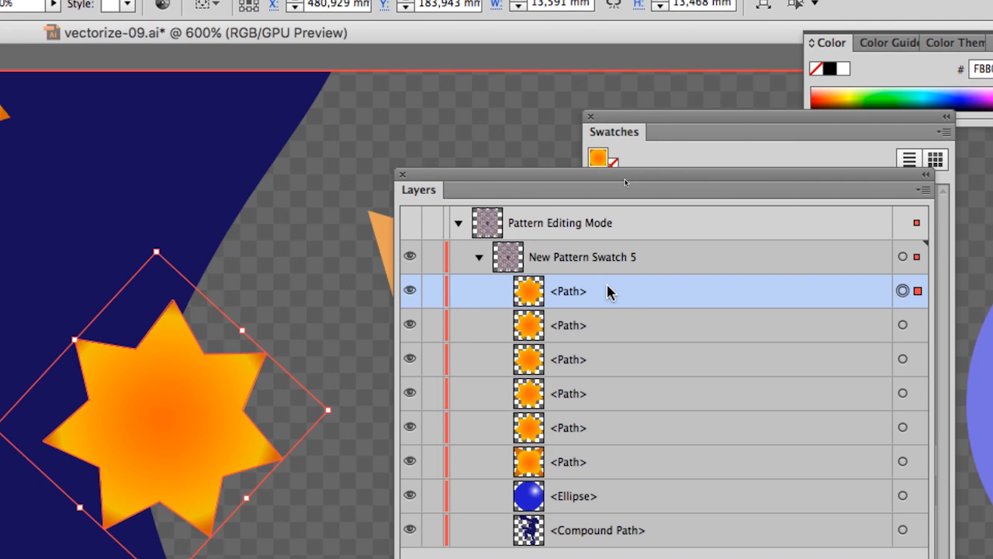
{"action": "left_click_drag", "start_coordinate": [608, 291], "coordinate": [608, 538]}
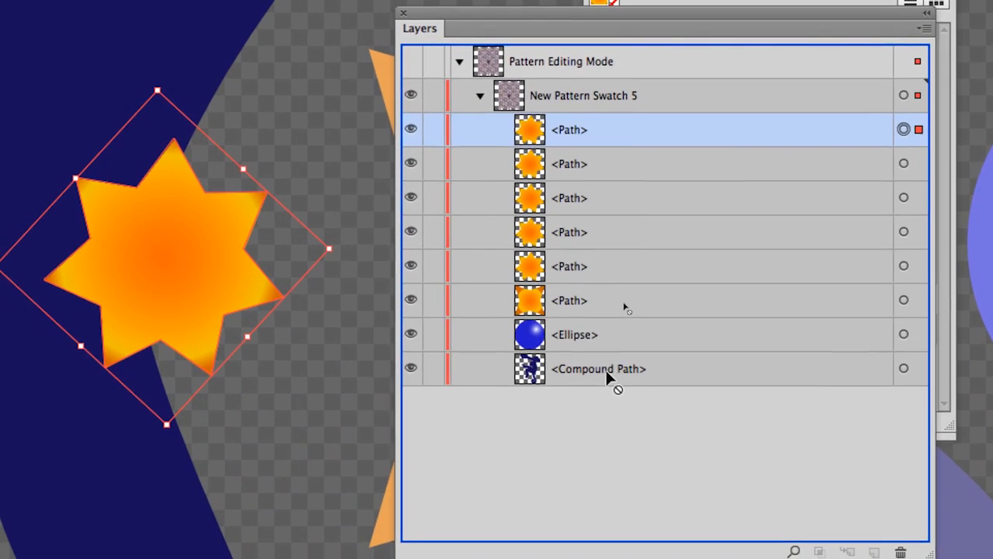
{"action": "left_click_drag", "start_coordinate": [608, 376], "coordinate": [603, 379]}
{"action": "key", "text": "a"}
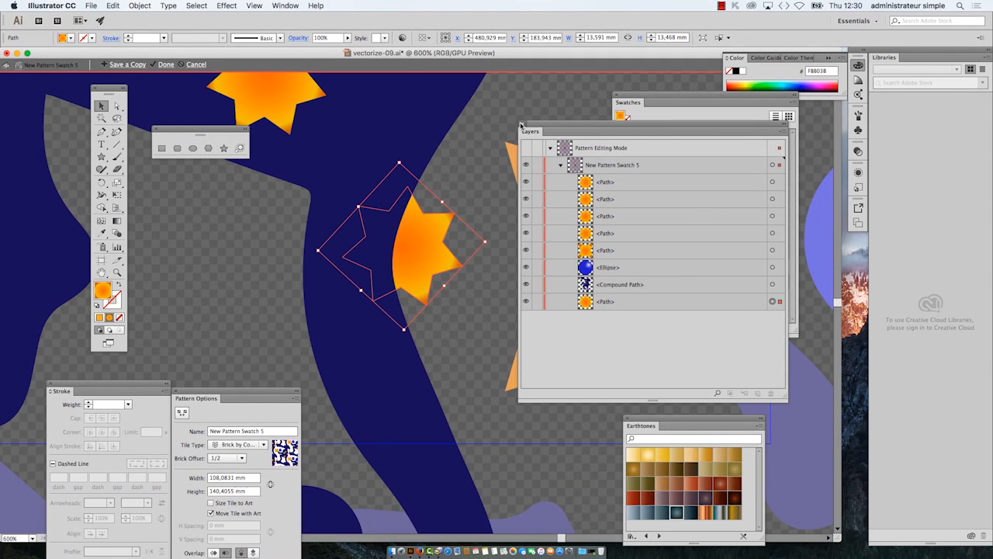
{"action": "left_click", "coordinate": [522, 125]}
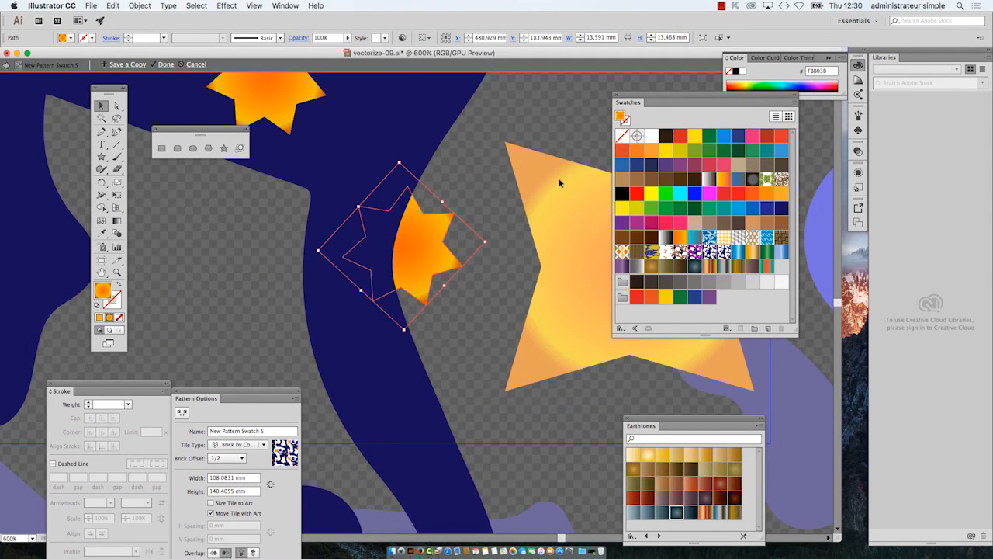
Step: Check the whole tiled pattern with the star behind the monkey's tail and exit pattern editing mode
{"action": "scroll", "coordinate": [511, 227], "scroll_direction": "down", "scroll_amount": 5}
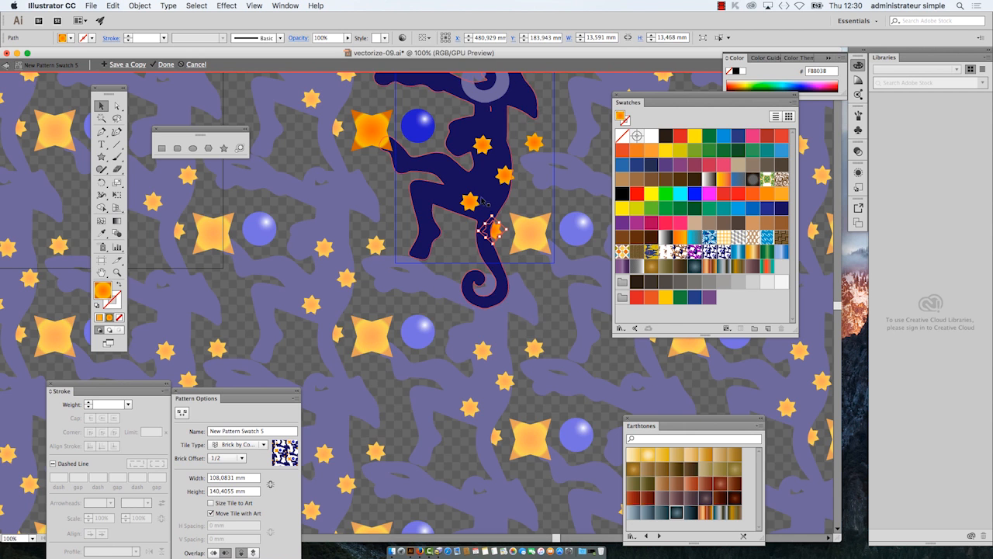
{"action": "scroll", "coordinate": [481, 200], "scroll_direction": "up", "scroll_amount": 2}
{"action": "scroll", "coordinate": [478, 201], "scroll_direction": "down", "scroll_amount": 2}
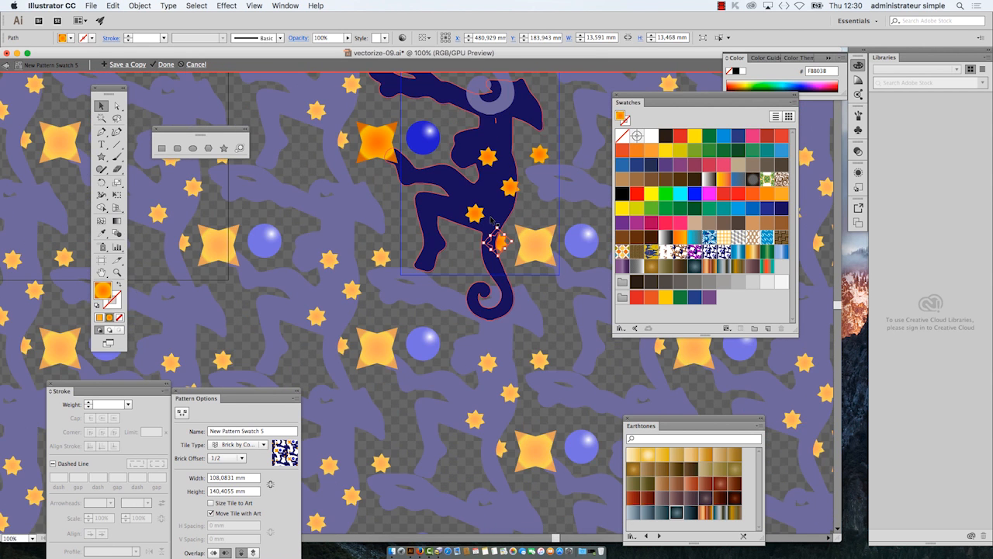
{"action": "scroll", "coordinate": [362, 171], "scroll_direction": "down", "scroll_amount": 1}
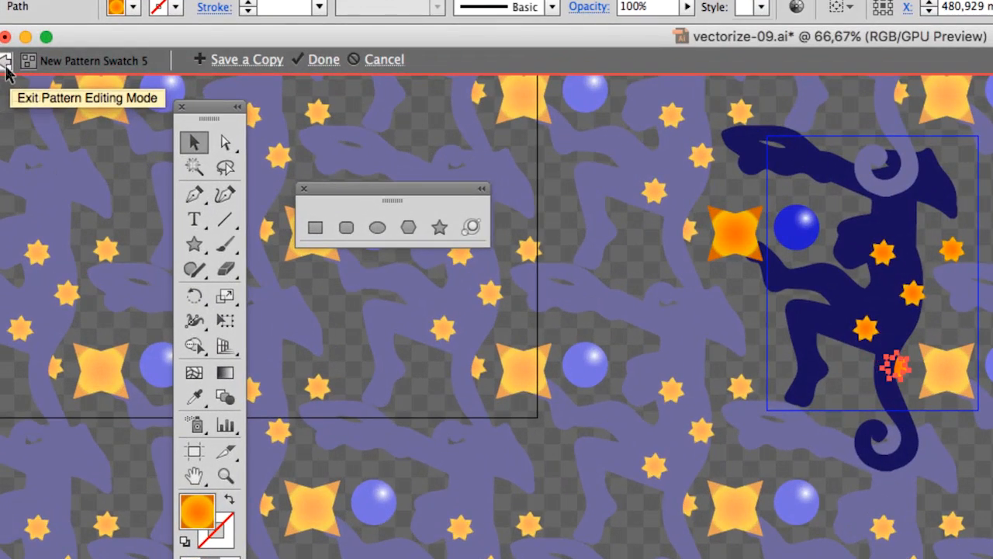
{"action": "left_click", "coordinate": [7, 68]}
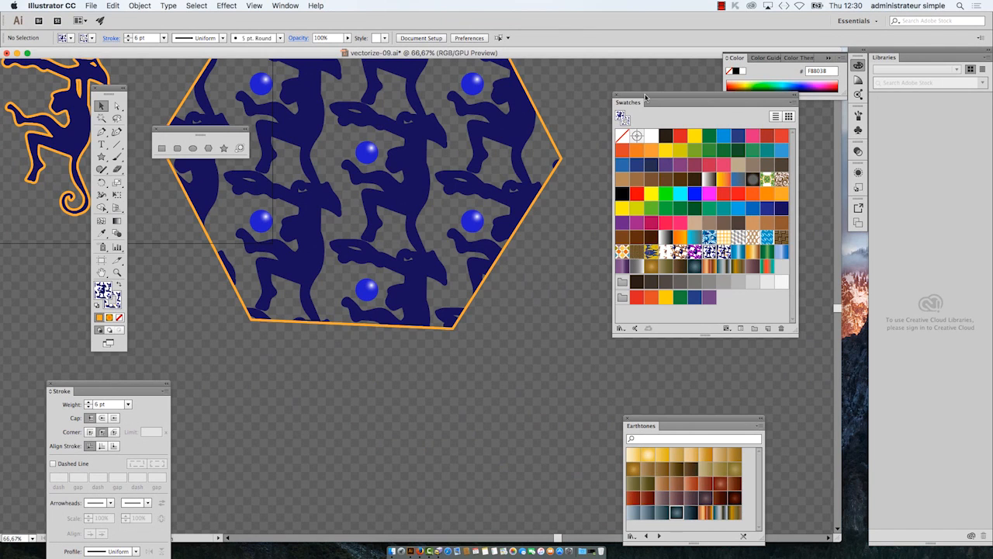
Step: Move the Swatches and shape tools panels clear of the large pattern-filled hexagon and select the hexagon
{"action": "left_click_drag", "start_coordinate": [644, 96], "coordinate": [602, 82]}
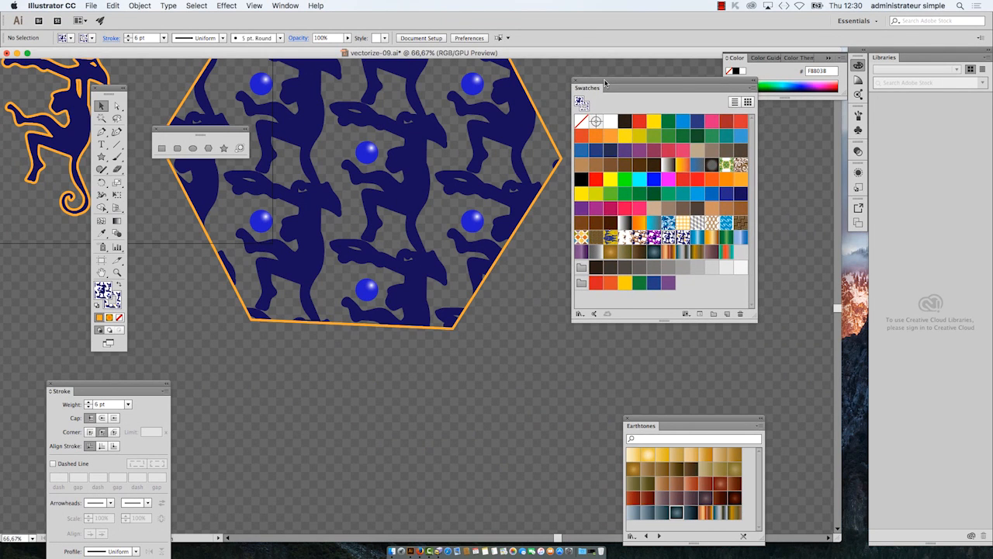
{"action": "scroll", "coordinate": [480, 238], "scroll_direction": "up", "scroll_amount": 4}
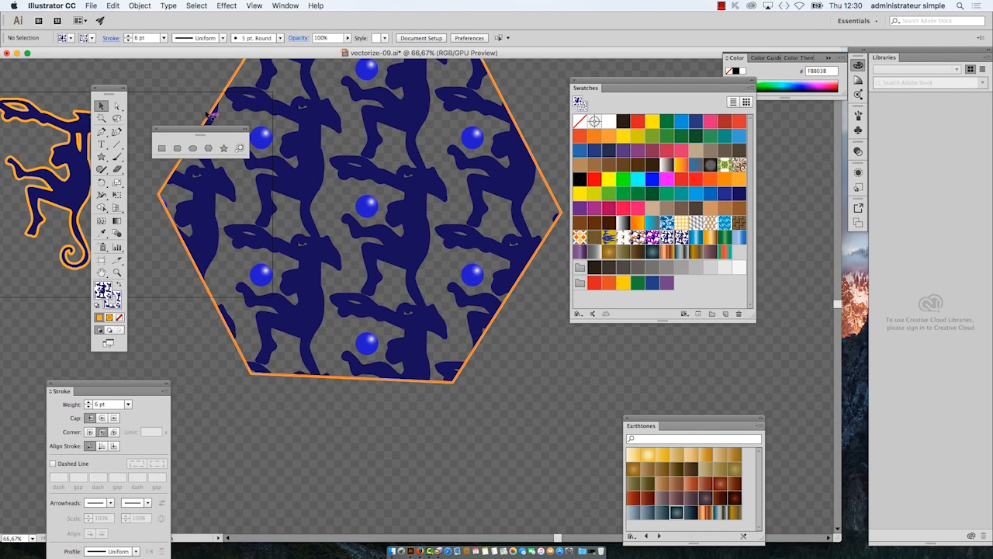
{"action": "left_click_drag", "start_coordinate": [216, 130], "coordinate": [372, 445]}
{"action": "left_click", "coordinate": [215, 160]}
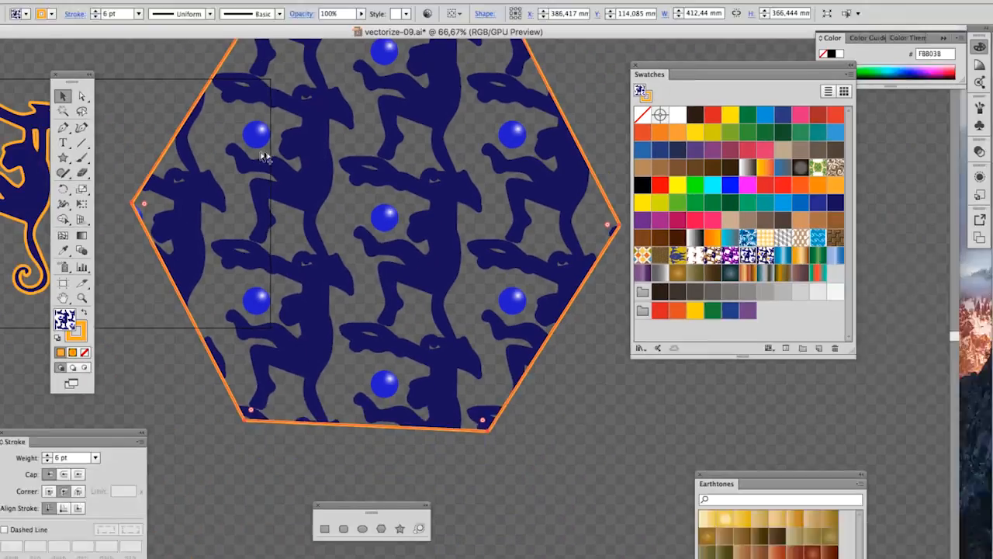
{"action": "scroll", "coordinate": [341, 202], "scroll_direction": "down", "scroll_amount": 1}
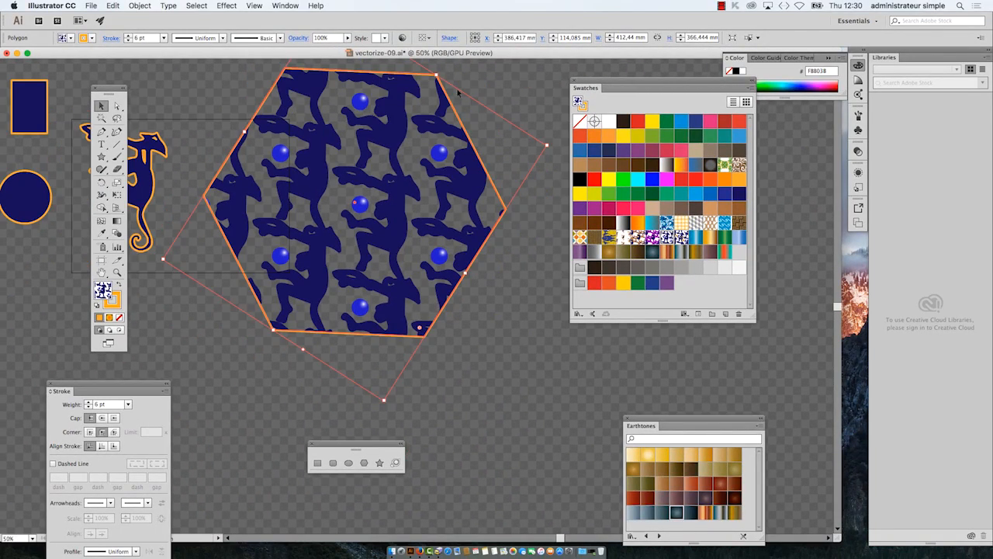
{"action": "scroll", "coordinate": [458, 93], "scroll_direction": "up", "scroll_amount": 4}
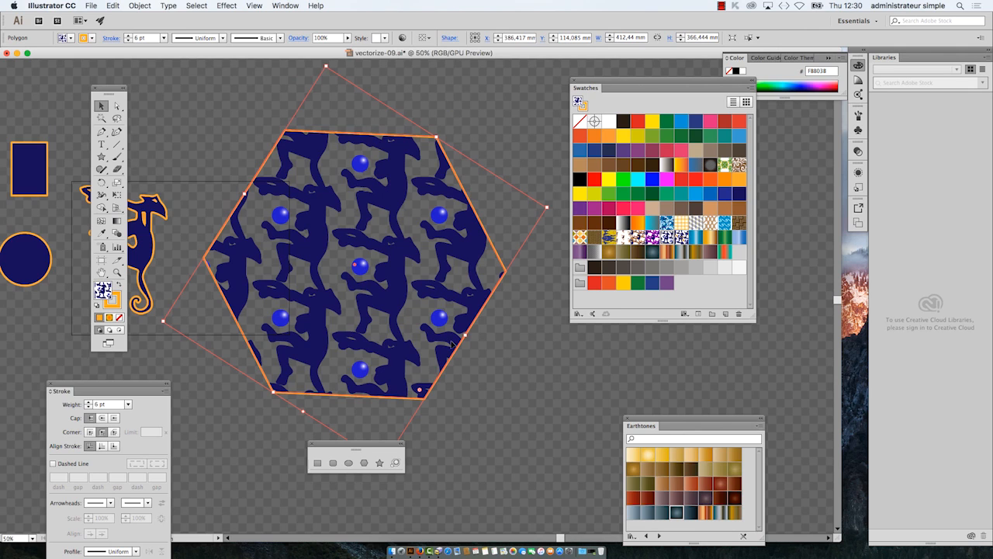
{"action": "left_click_drag", "start_coordinate": [358, 447], "coordinate": [556, 481]}
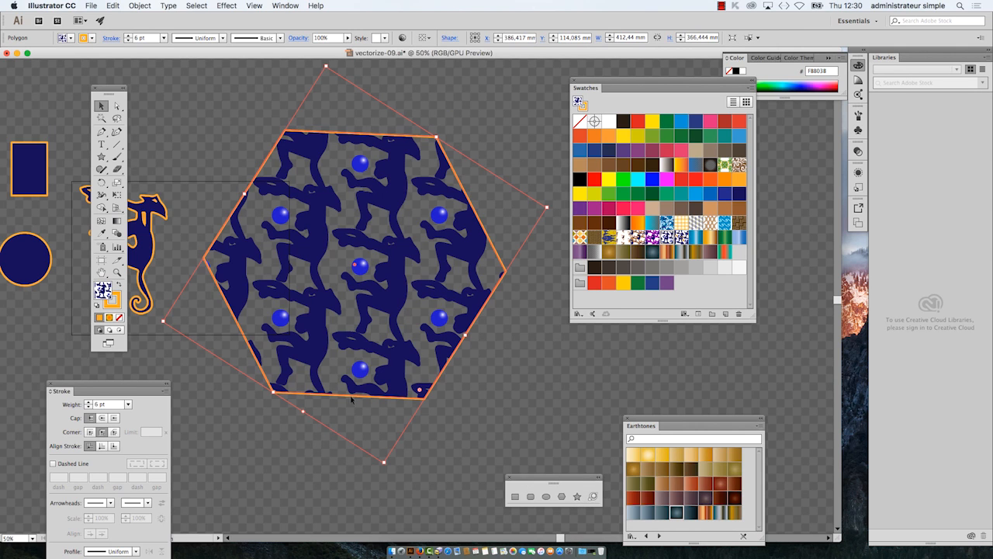
{"action": "left_click", "coordinate": [146, 3]}
{"action": "mouse_move", "coordinate": [150, 18]}
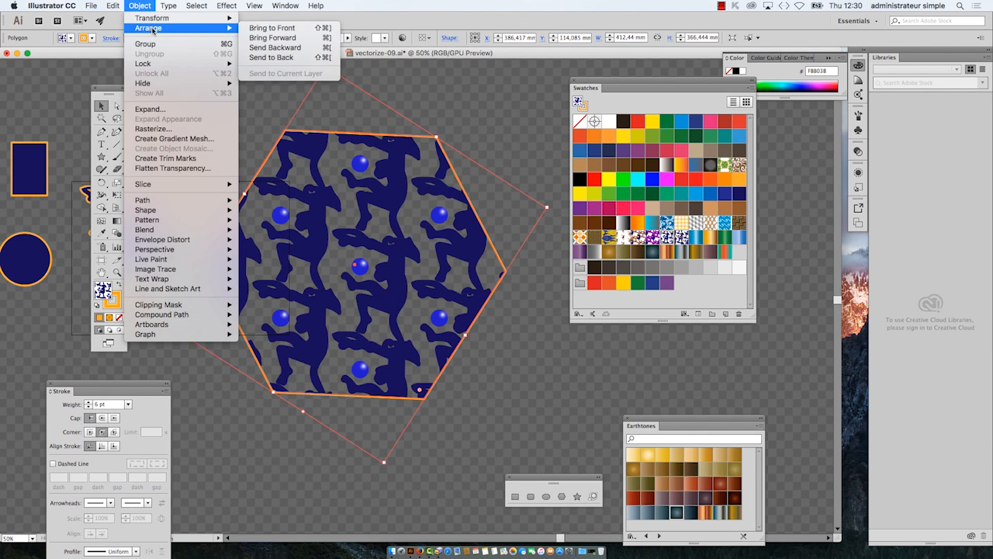
{"action": "left_click", "coordinate": [276, 23]}
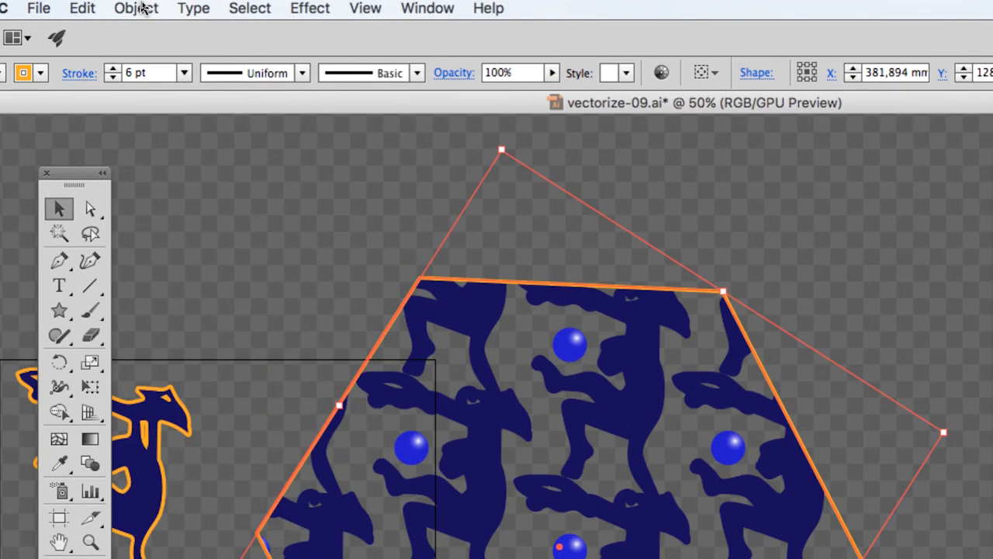
{"action": "left_click", "coordinate": [143, 8]}
{"action": "mouse_move", "coordinate": [155, 33]}
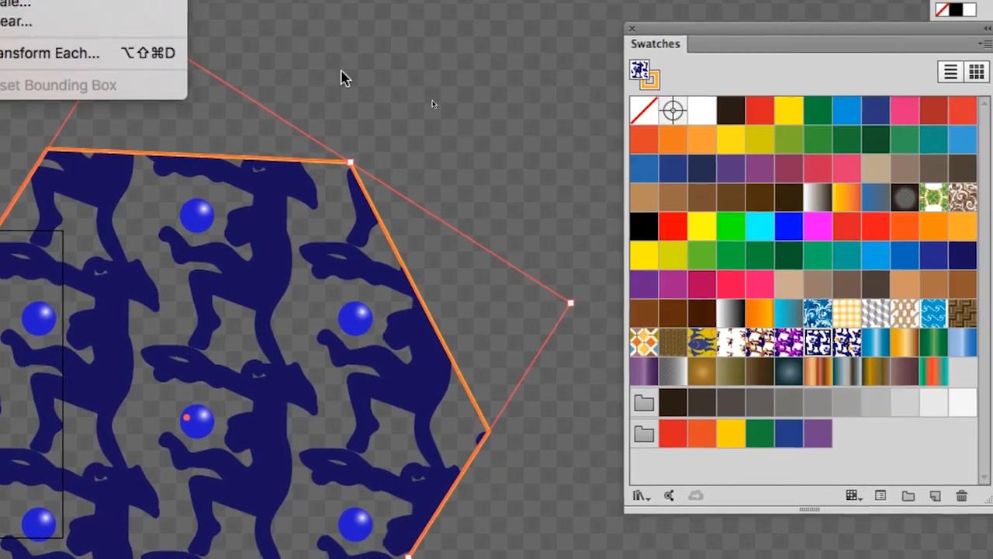
{"action": "left_click", "coordinate": [515, 53]}
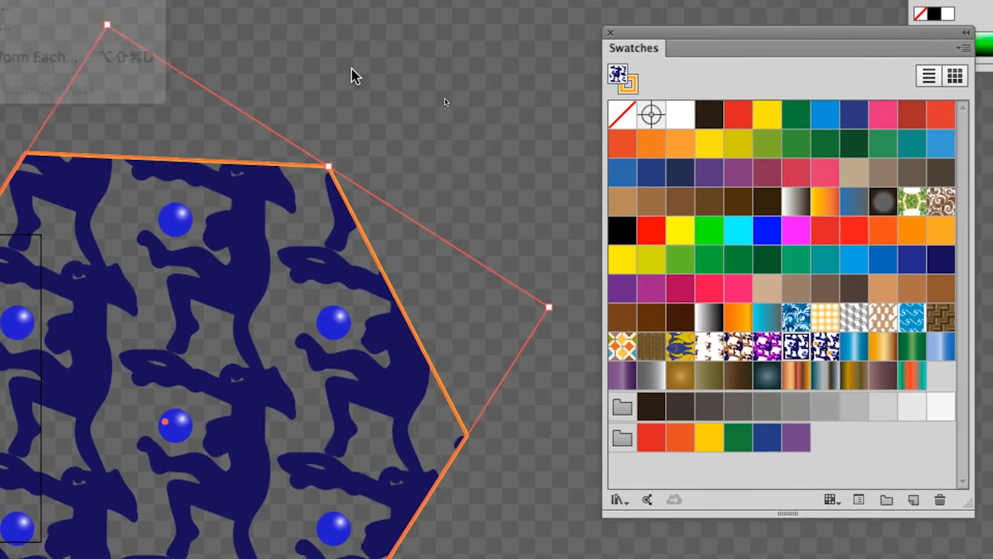
Step: Fill the hexagon with the edited monkey pattern containing the orange stars, New Pattern Swatch 5
{"action": "left_click", "coordinate": [555, 128]}
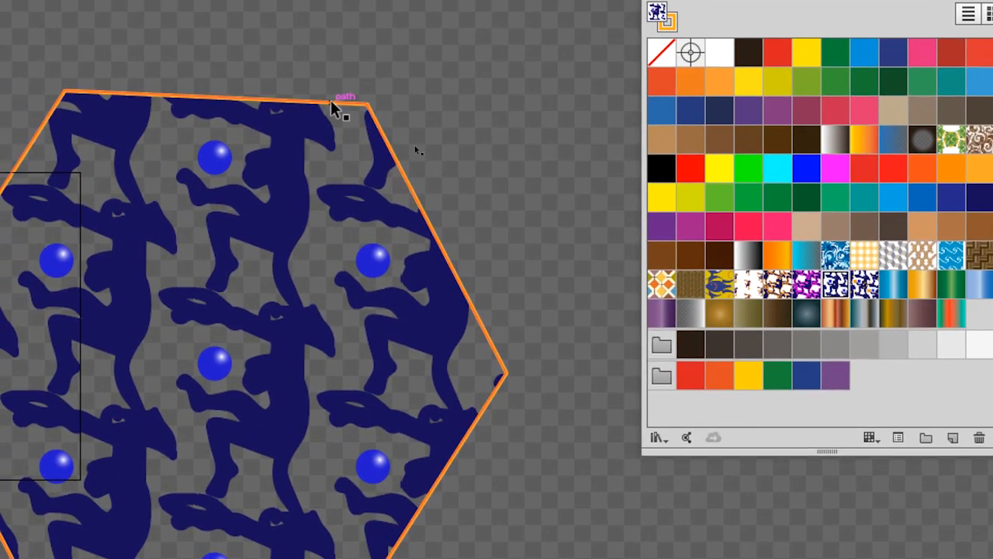
{"action": "left_click", "coordinate": [314, 116]}
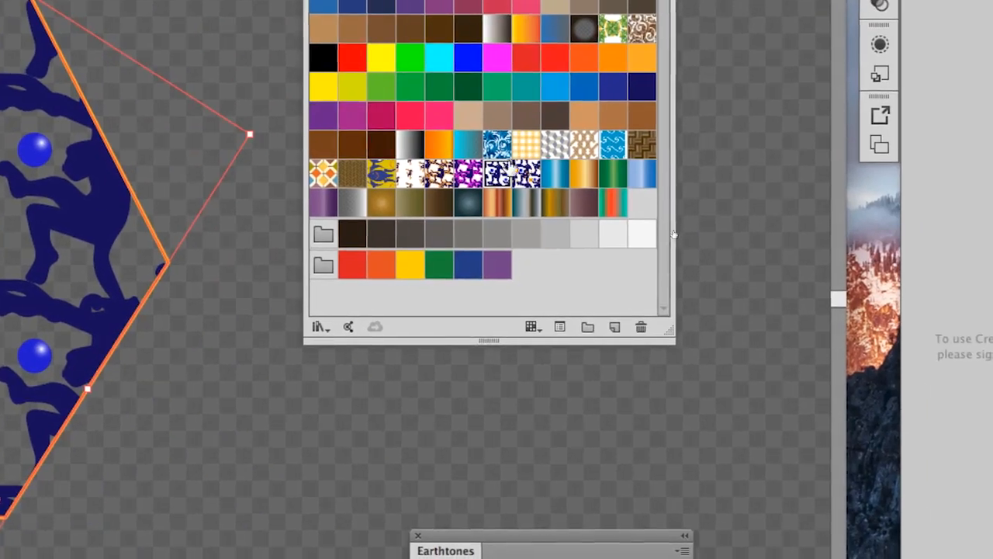
{"action": "left_click", "coordinate": [881, 282]}
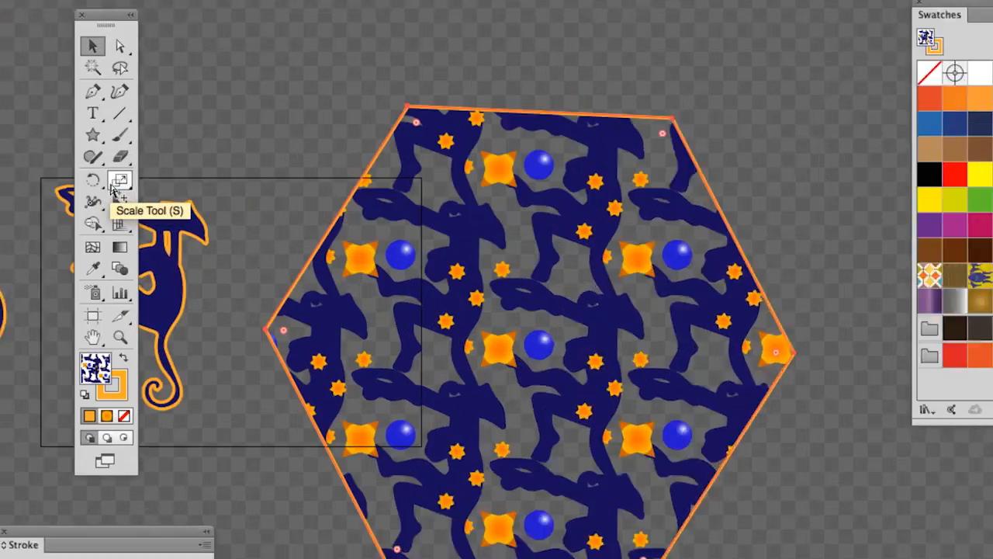
Step: Scale only the pattern inside the hexagon uniformly to 60%, with Transform Objects off and Transform Patterns on
{"action": "double_click", "coordinate": [116, 184]}
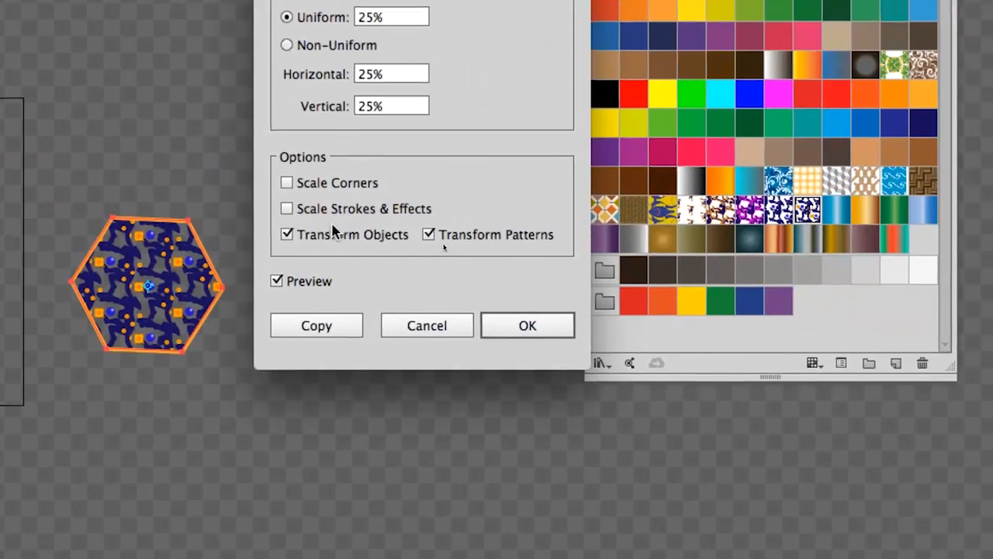
{"action": "left_click", "coordinate": [333, 232]}
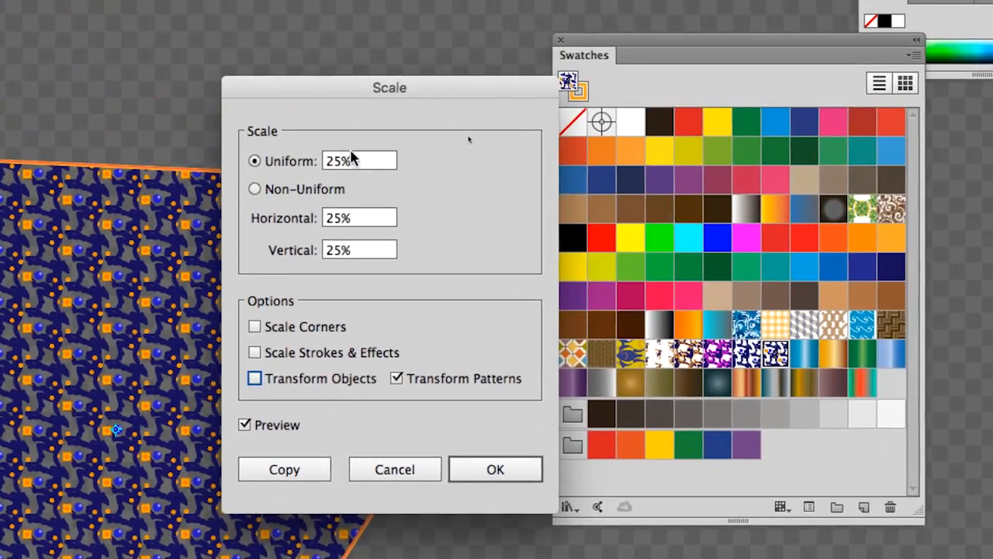
{"action": "left_click_drag", "start_coordinate": [352, 158], "coordinate": [296, 152]}
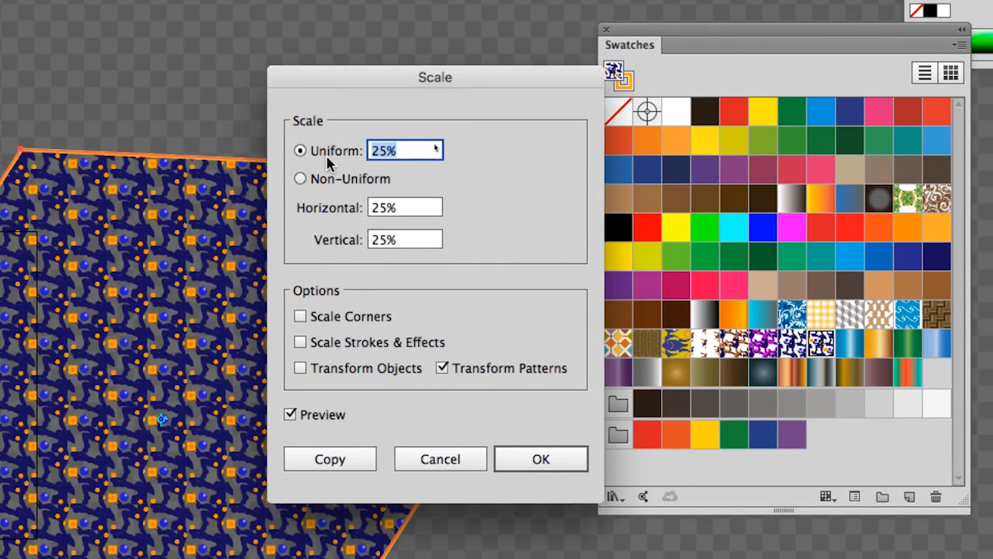
{"action": "type", "text": "60"}
{"action": "key", "text": "Tab"}
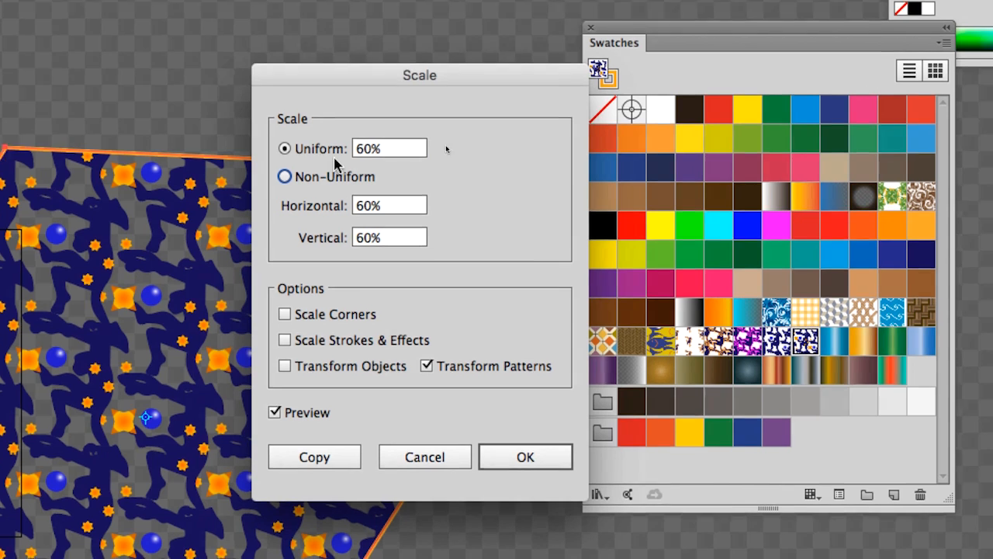
{"action": "key", "text": "shift+Tab"}
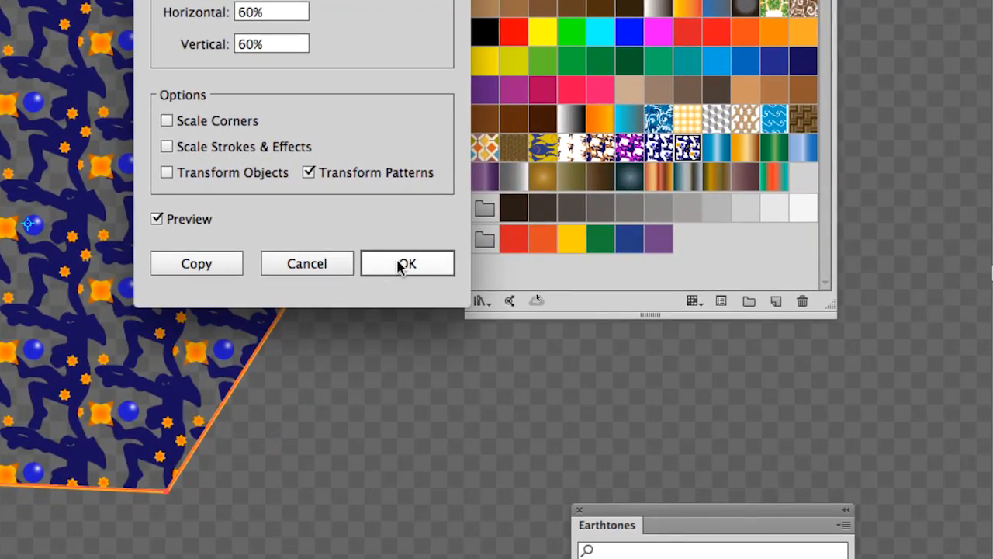
{"action": "left_click", "coordinate": [399, 265]}
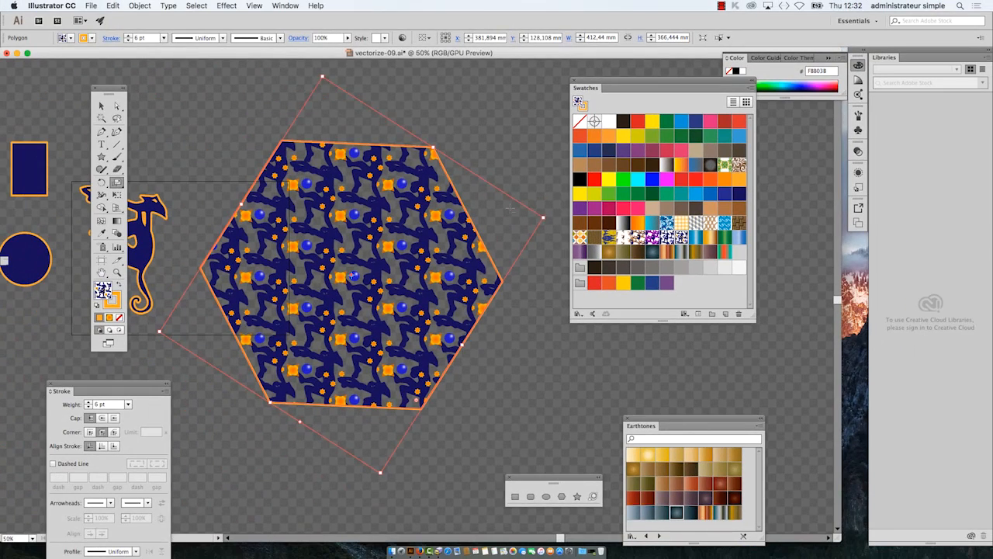
Step: Save the document as vectorize-10.ai in the B1K1 AI start folder, using the Illustrator CC version with default options
{"action": "left_click", "coordinate": [91, 5]}
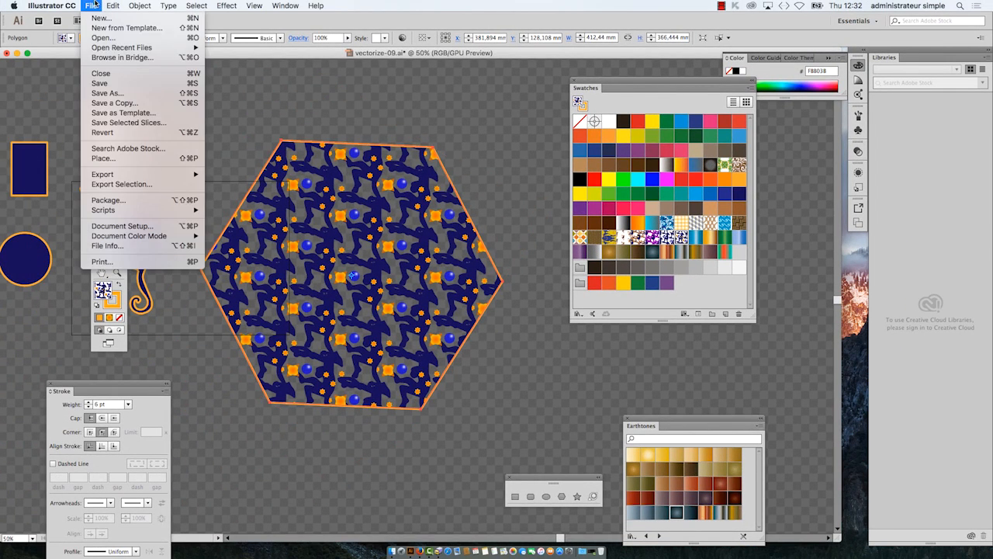
{"action": "left_click", "coordinate": [122, 93]}
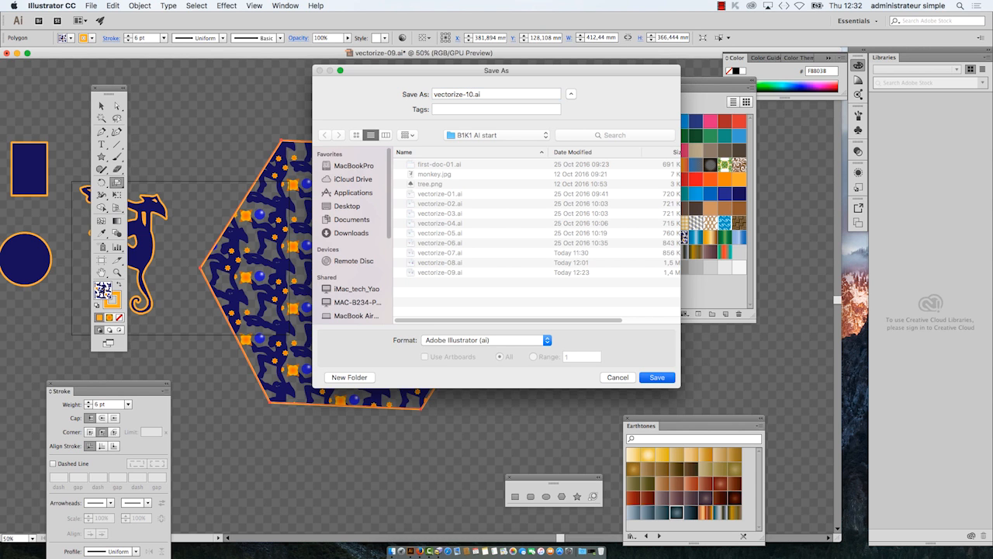
{"action": "left_click", "coordinate": [668, 378]}
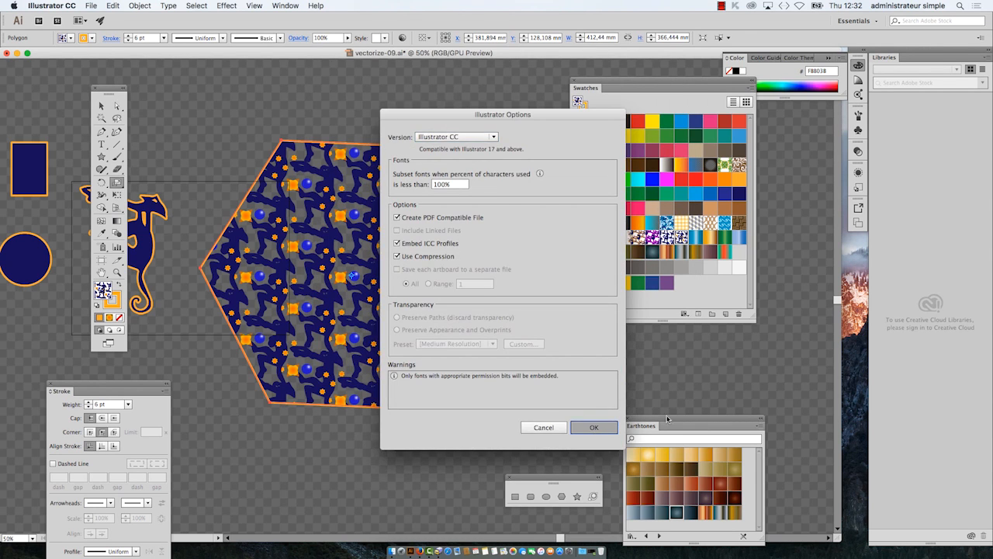
{"action": "key", "text": "Return"}
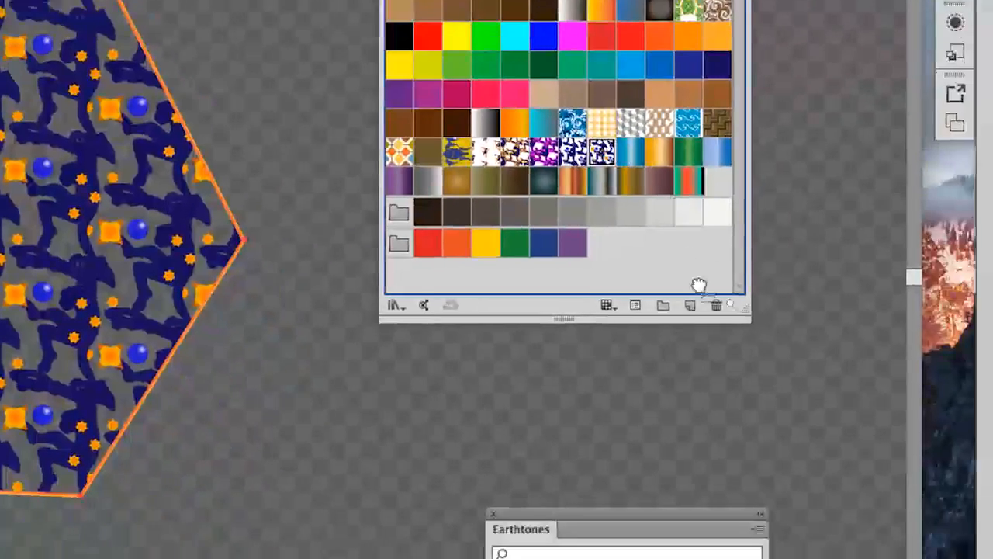
Step: Add the hexagon's scaled pattern fill to the Swatches panel as a new swatch
{"action": "left_click_drag", "start_coordinate": [699, 285], "coordinate": [690, 305]}
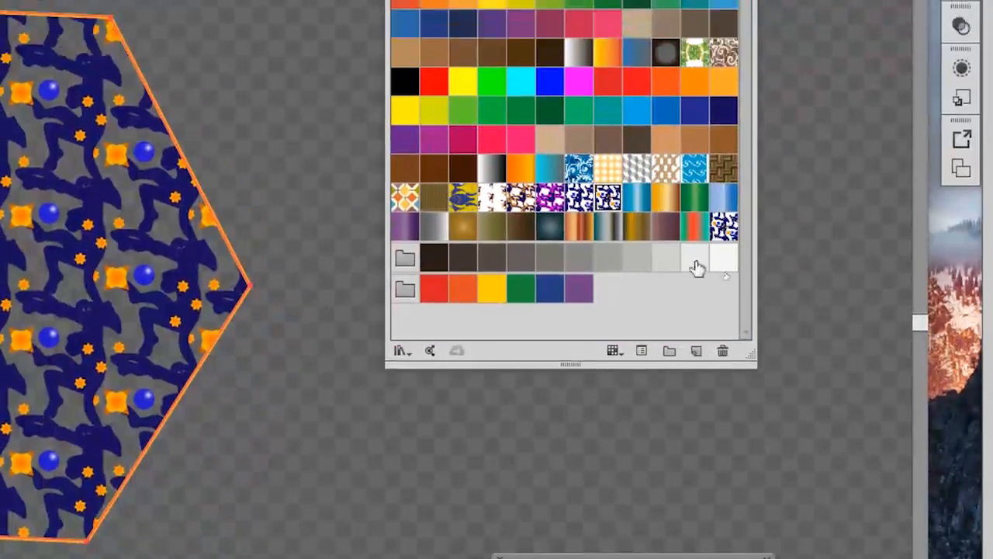
Step: Move the newly added pattern swatch beside the other monkey pattern swatches and open it for pattern editing
{"action": "double_click", "coordinate": [715, 186]}
{"action": "left_click_drag", "start_coordinate": [707, 253], "coordinate": [610, 222]}
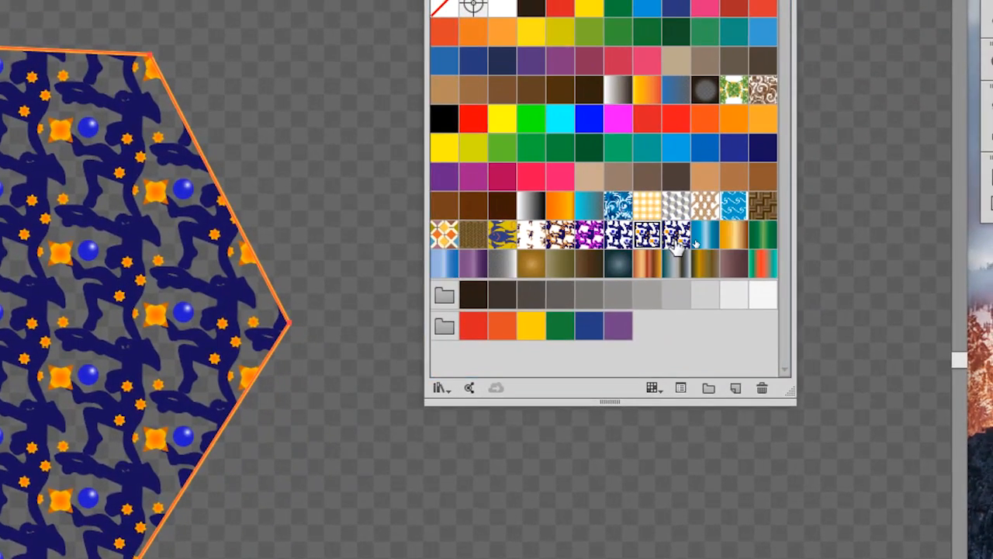
{"action": "double_click", "coordinate": [622, 223]}
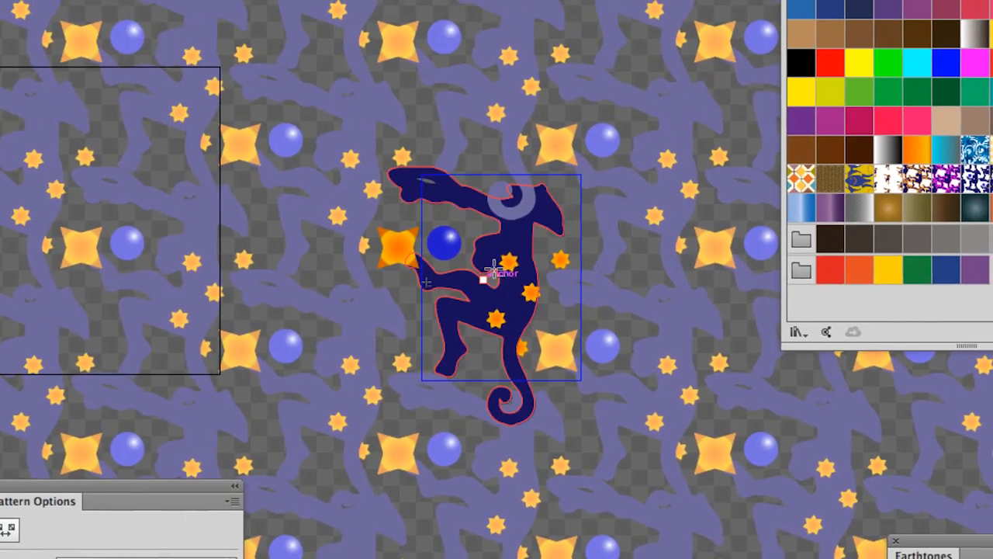
Step: Draw a square of about 25.8 mm beside the monkey's lower leg, overlapping the edge of the pattern tile
{"action": "scroll", "coordinate": [138, 322], "scroll_direction": "up", "scroll_amount": 2}
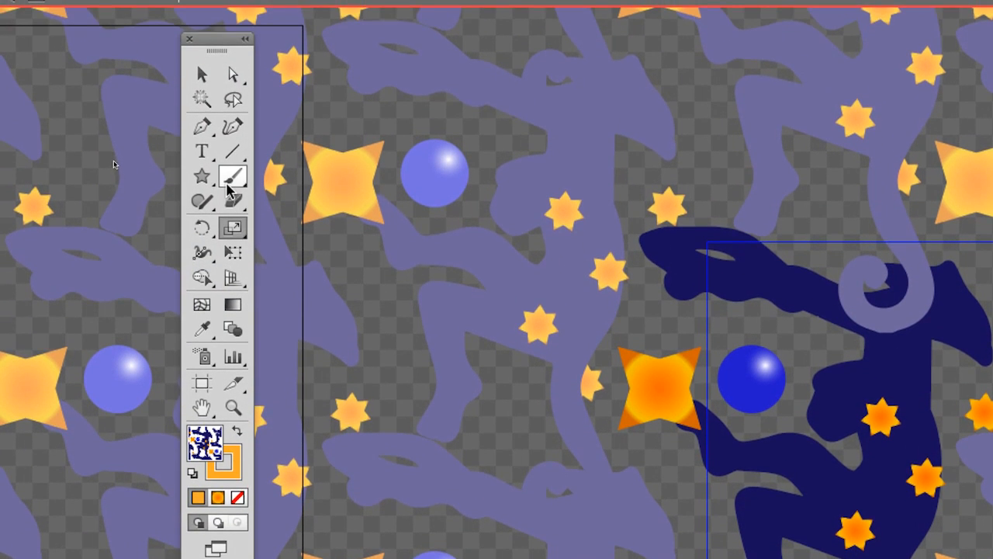
{"action": "left_click", "coordinate": [209, 187]}
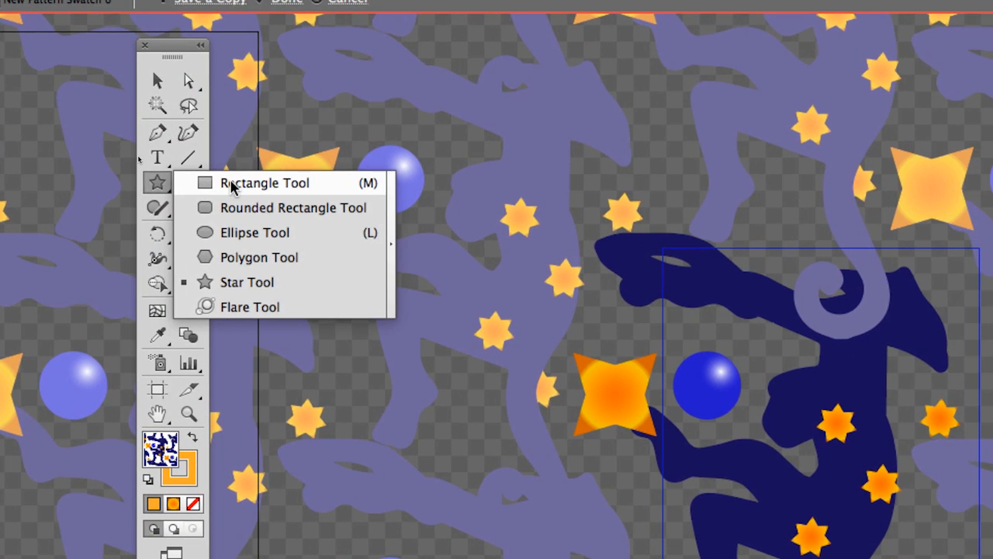
{"action": "left_click", "coordinate": [231, 186]}
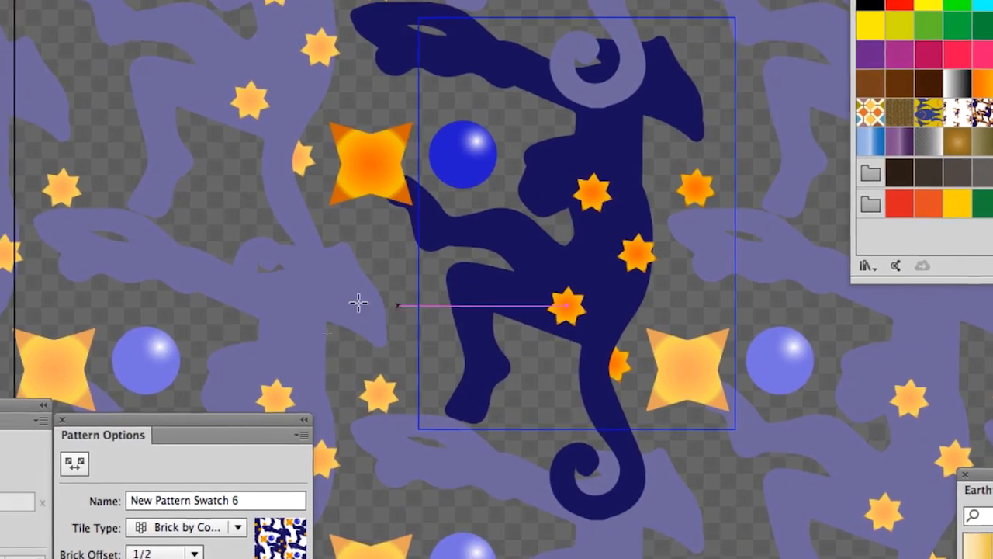
{"action": "left_click_drag", "start_coordinate": [351, 278], "coordinate": [426, 338]}
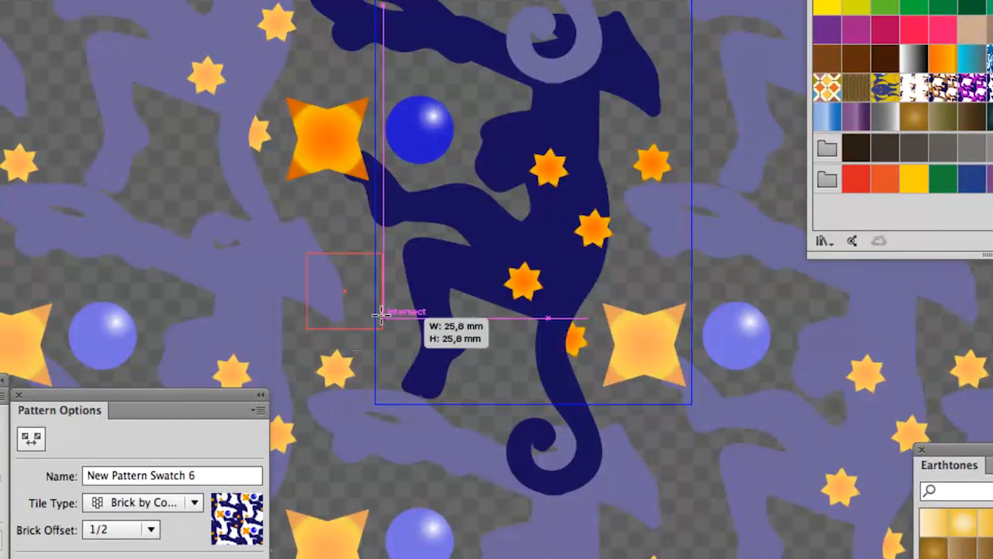
{"action": "left_click_drag", "start_coordinate": [381, 314], "coordinate": [381, 314]}
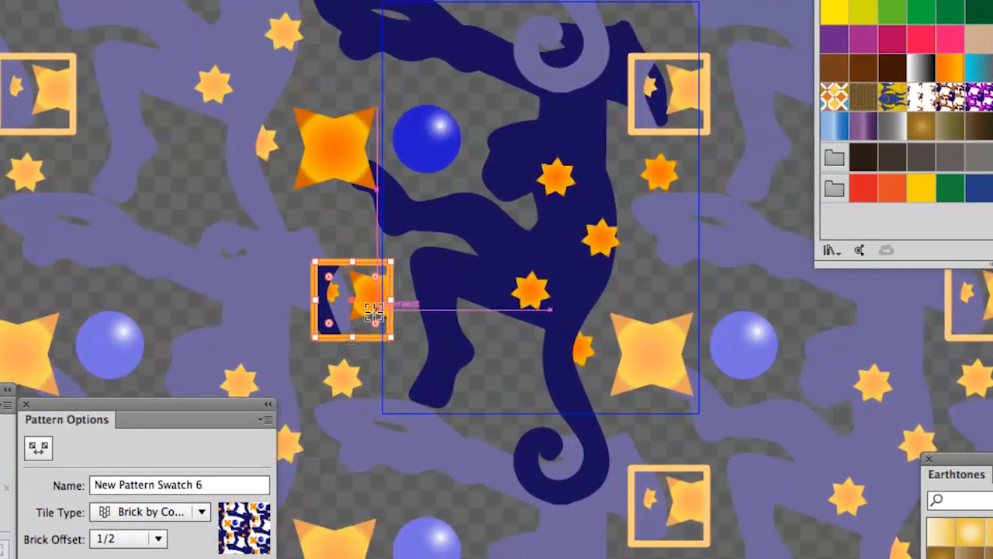
Step: Try the blue wave pattern on the square and fill it with the multicoloured geometric tile pattern
{"action": "scroll", "coordinate": [373, 311], "scroll_direction": "up", "scroll_amount": 1}
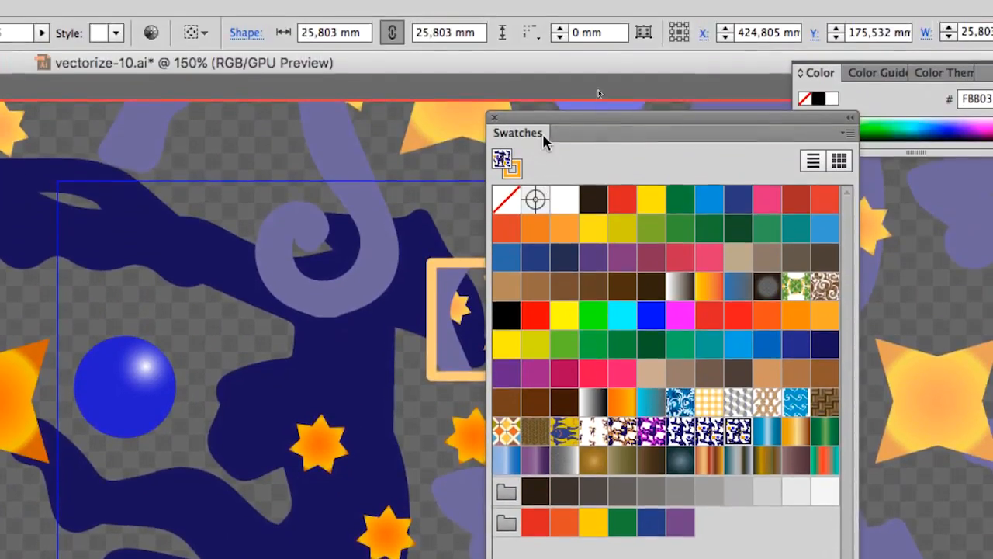
{"action": "left_click_drag", "start_coordinate": [543, 140], "coordinate": [250, 294]}
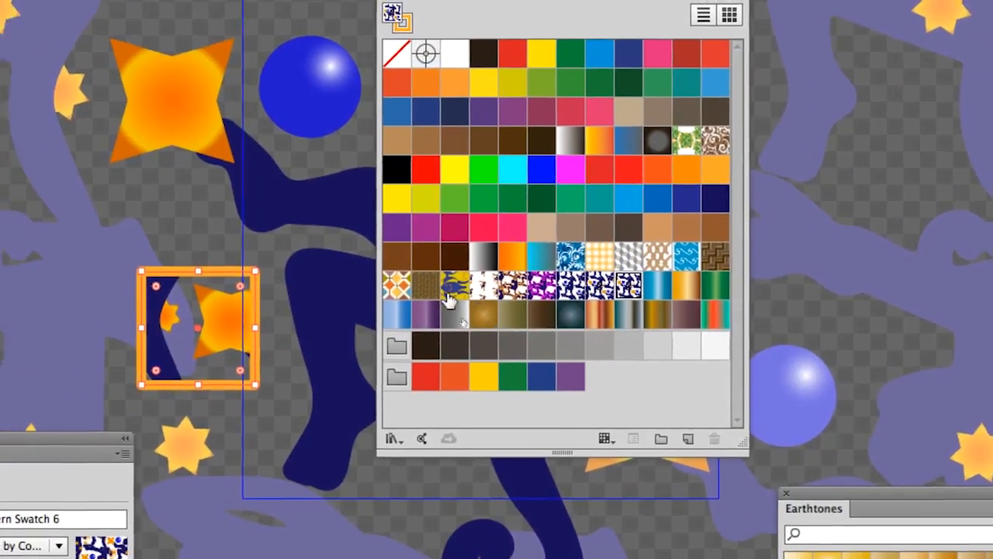
{"action": "left_click", "coordinate": [399, 291]}
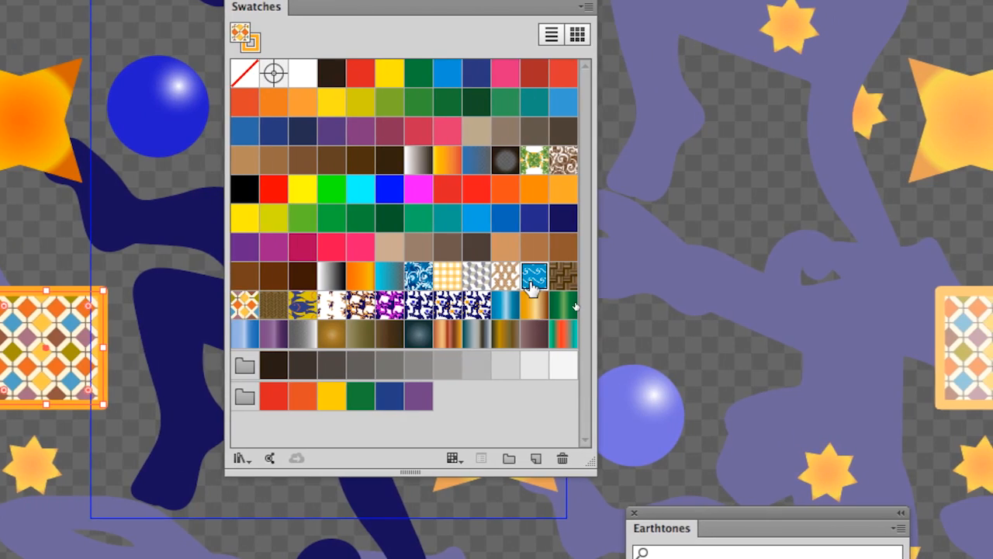
{"action": "left_click", "coordinate": [555, 278]}
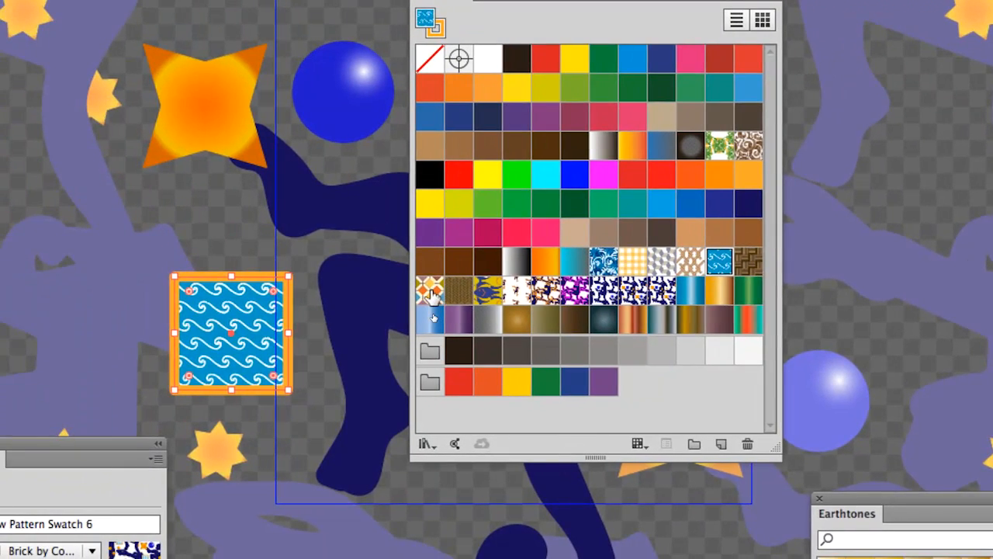
{"action": "left_click", "coordinate": [289, 309]}
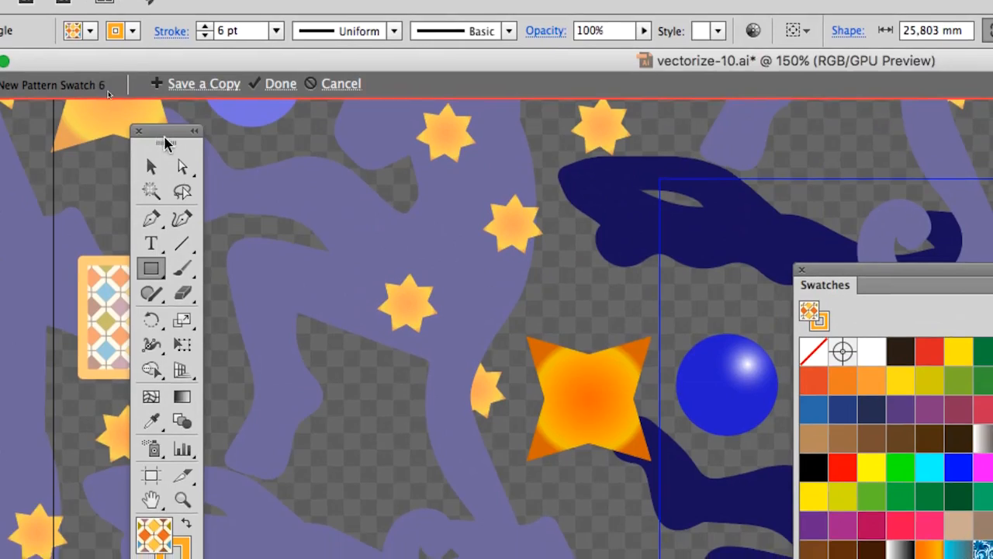
Step: Scale only the pattern inside the square uniformly to 120%, with Transform Objects off and Transform Patterns on
{"action": "left_click_drag", "start_coordinate": [165, 134], "coordinate": [407, 392]}
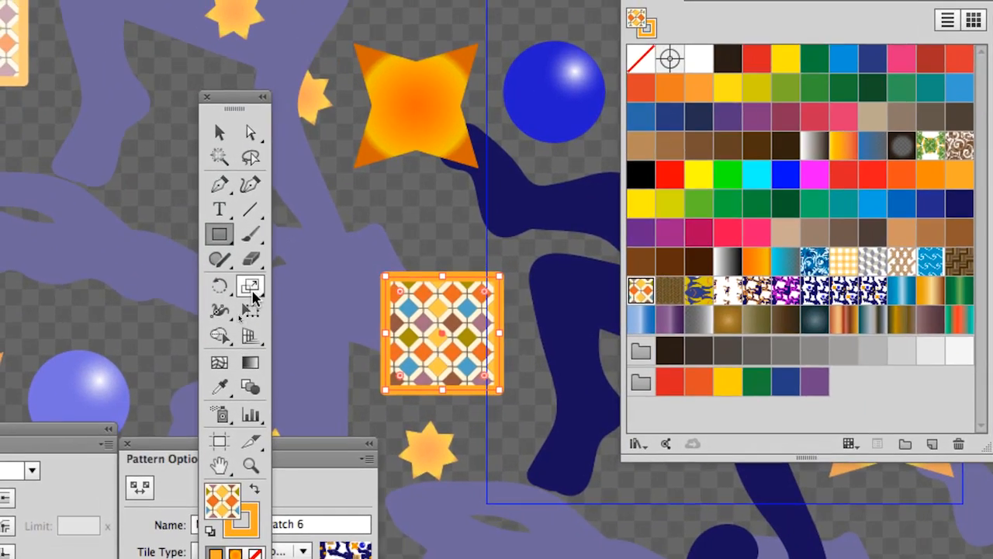
{"action": "double_click", "coordinate": [251, 289]}
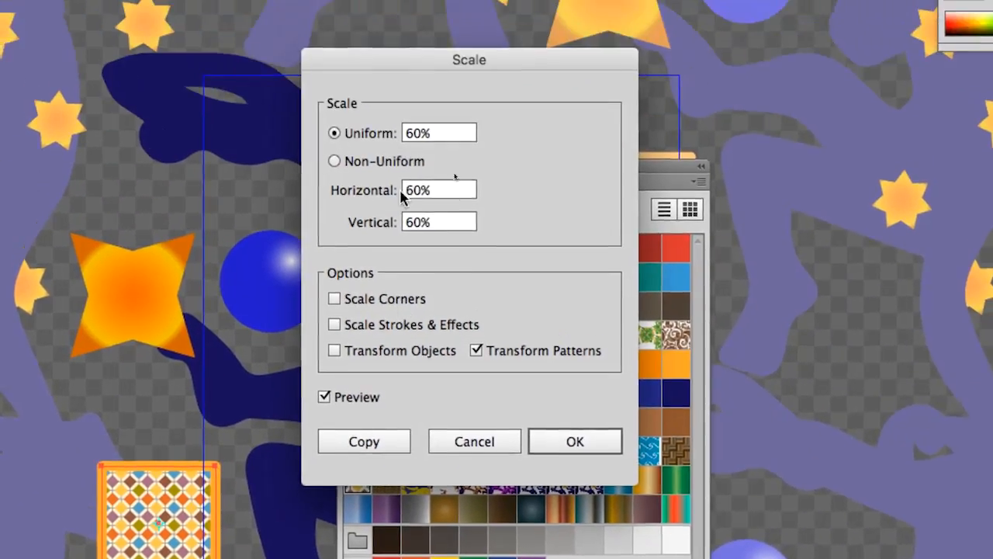
{"action": "left_click", "coordinate": [419, 133]}
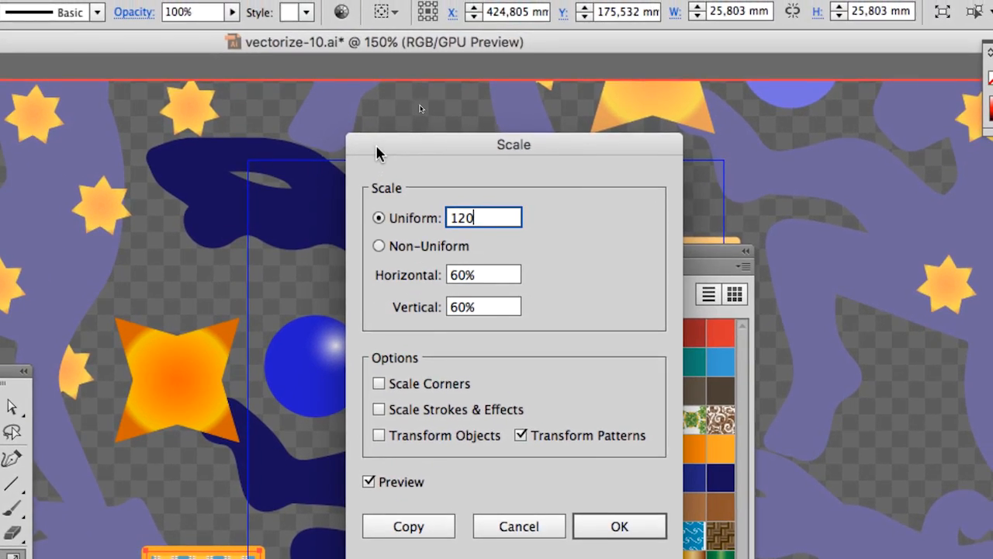
{"action": "left_click_drag", "start_coordinate": [351, 106], "coordinate": [322, 486]}
{"action": "left_click_drag", "start_coordinate": [364, 275], "coordinate": [340, 245]}
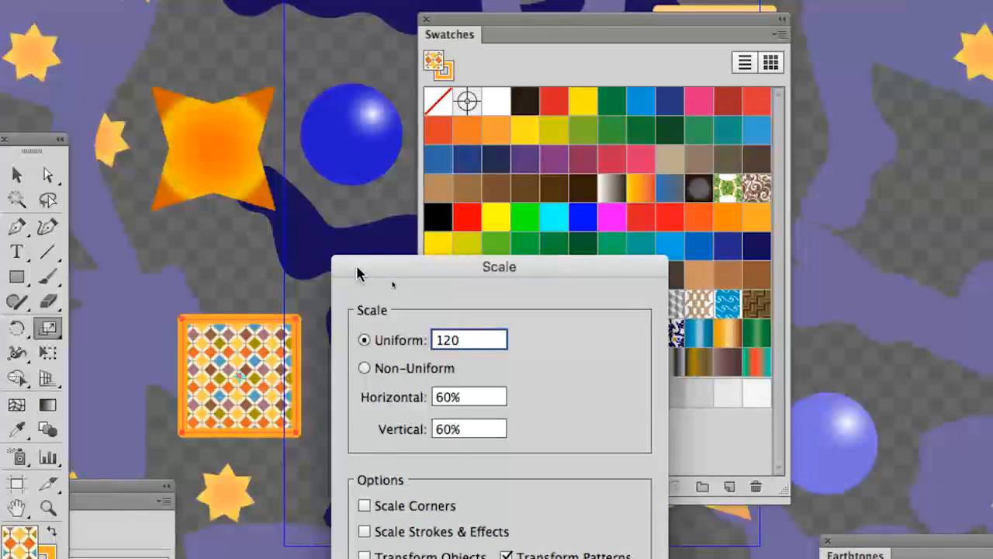
{"action": "key", "text": "Tab"}
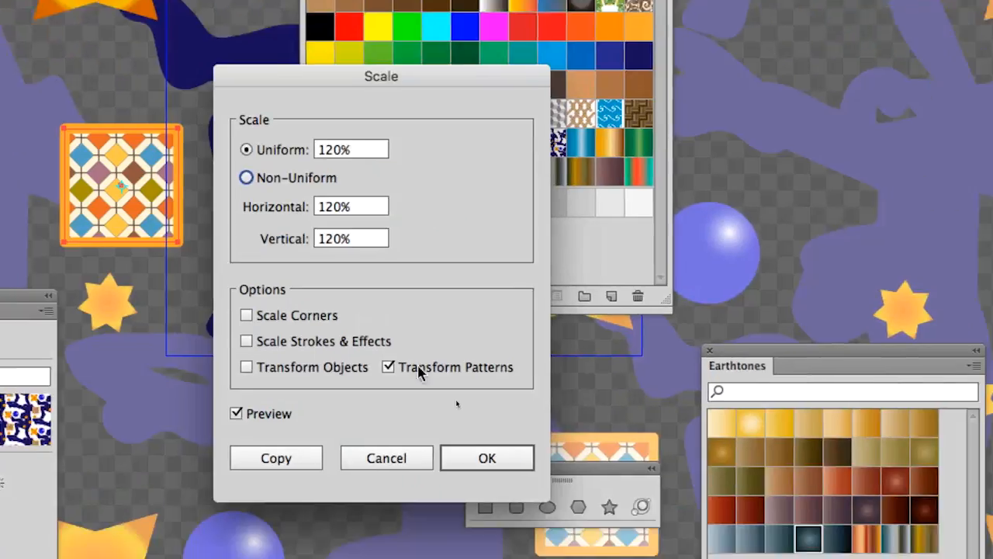
{"action": "left_click", "coordinate": [450, 399]}
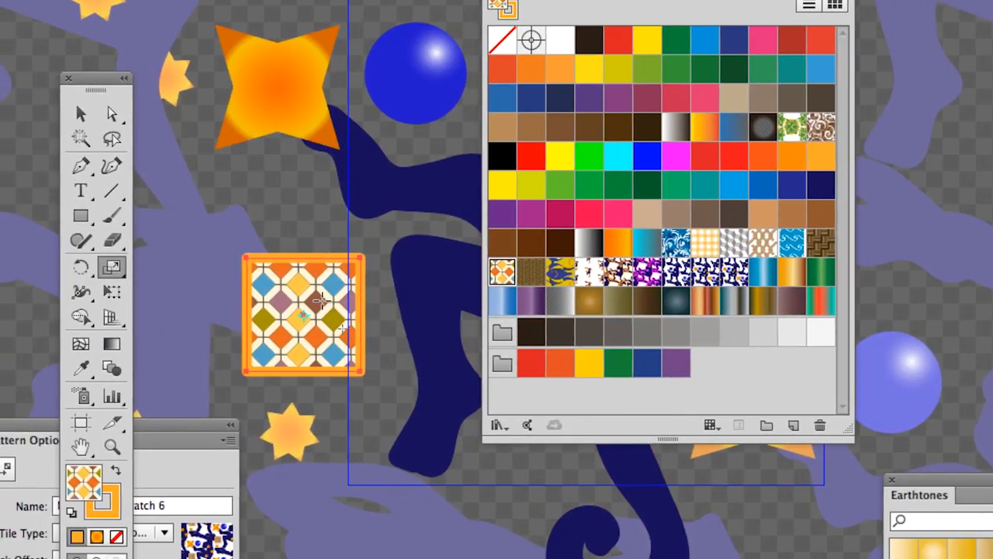